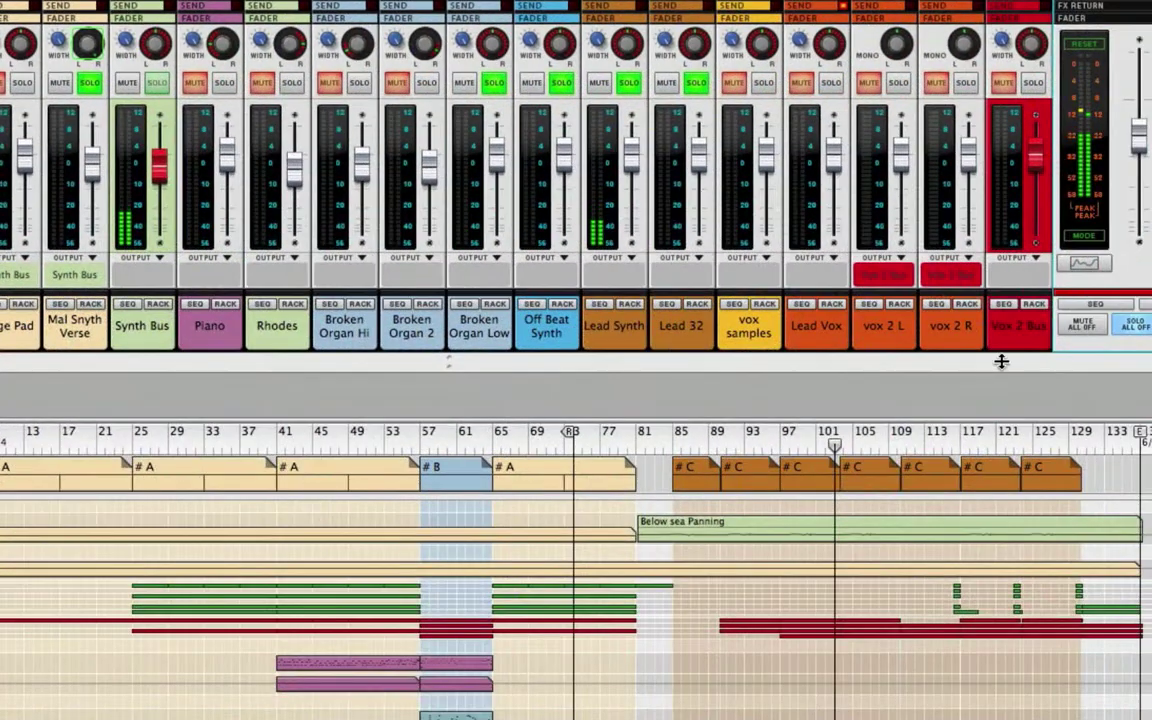
# Play the soloed synths from about bar 113 in the C section and set the song position back to bar 112
pyautogui.click(937, 445)
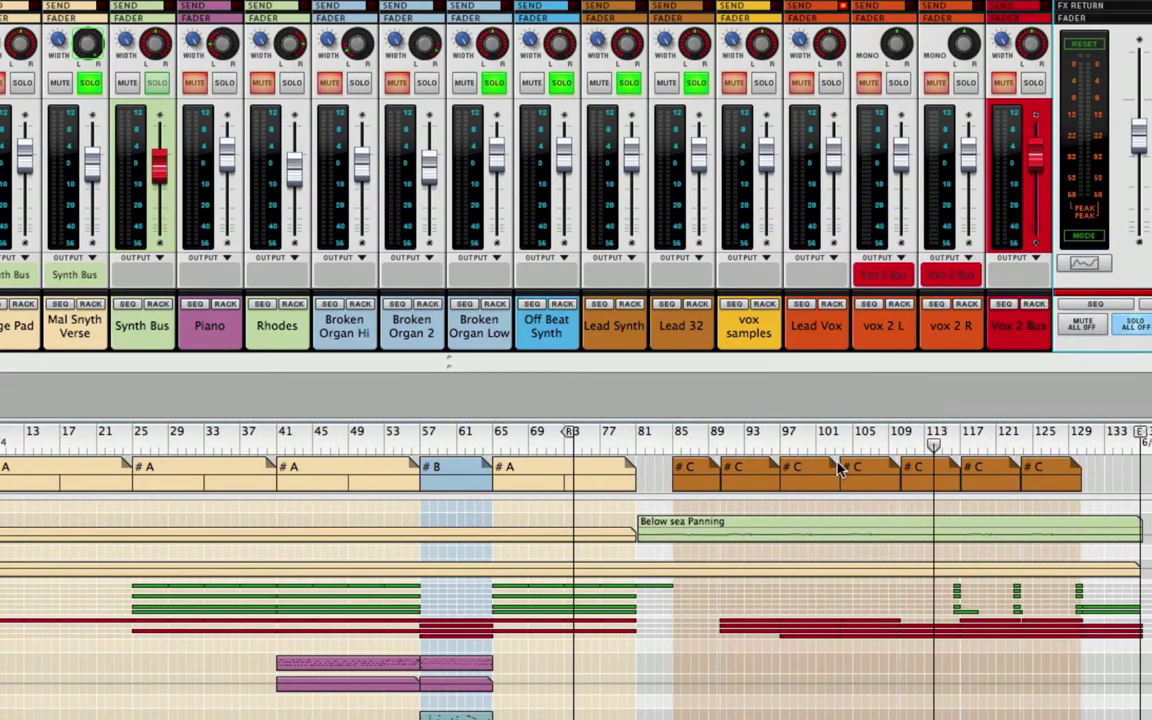
pyautogui.press('space')
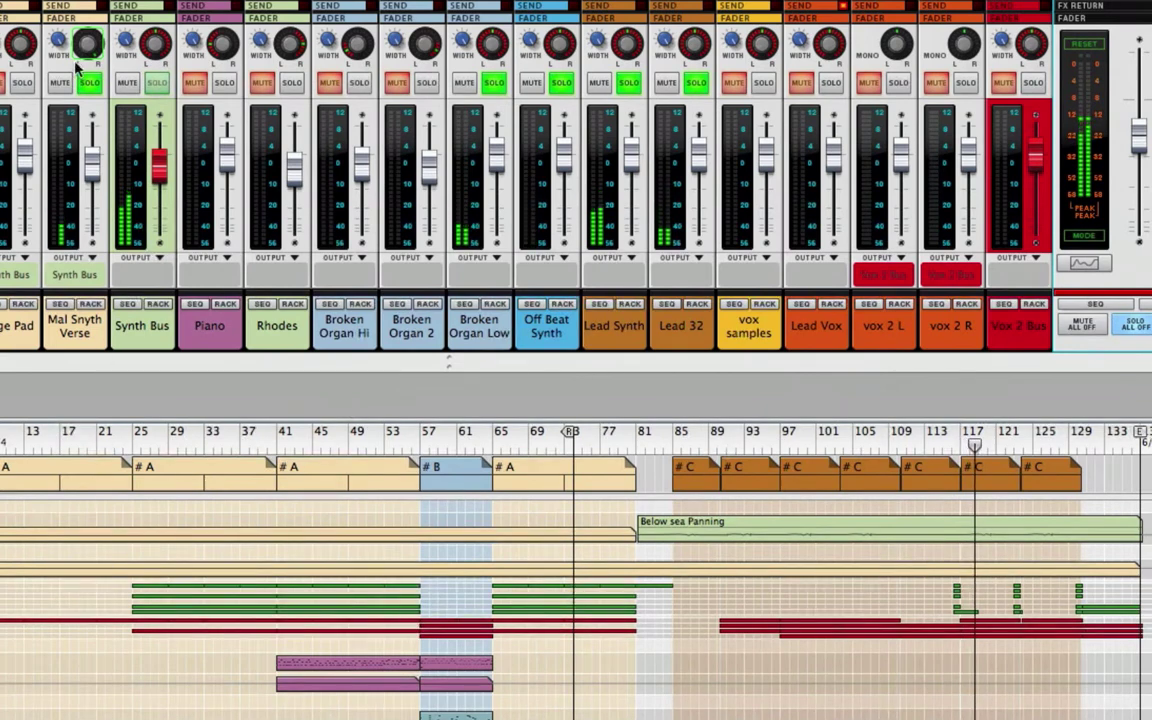
pyautogui.click(916, 437)
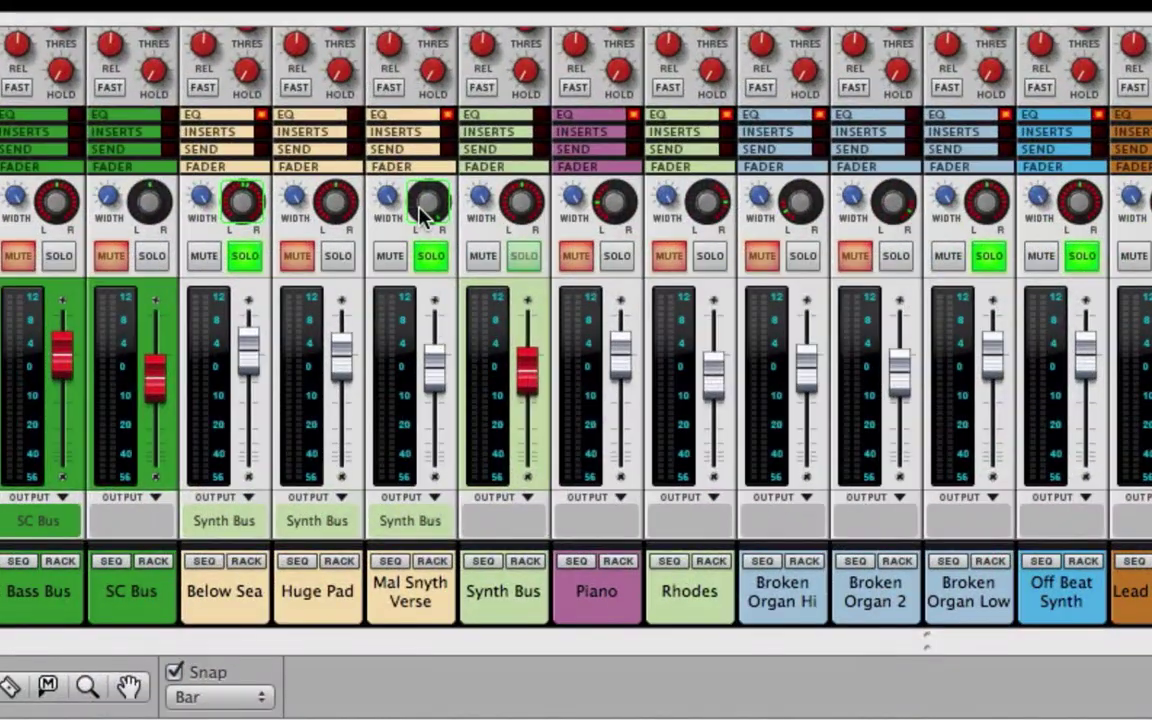
pyautogui.moveTo(83, 46)
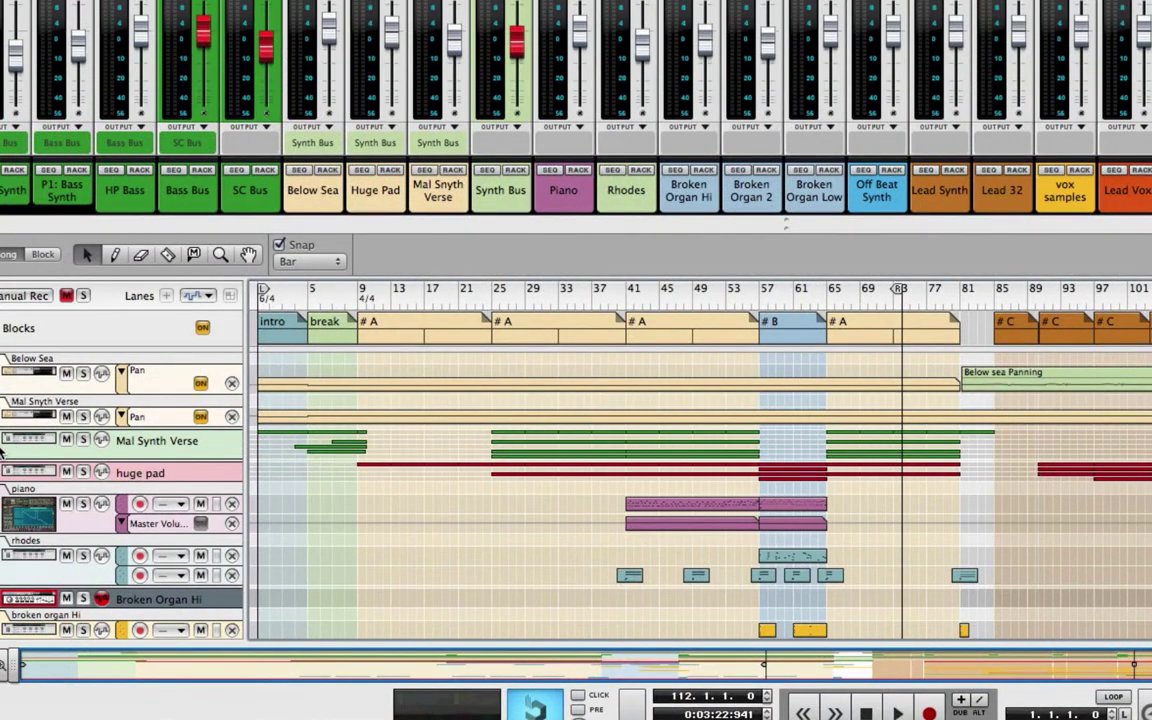
# Duplicate the Mal Synth Verse instrument track and the Mal Snyth Verse mix channel together with their devices
pyautogui.click(4, 446)
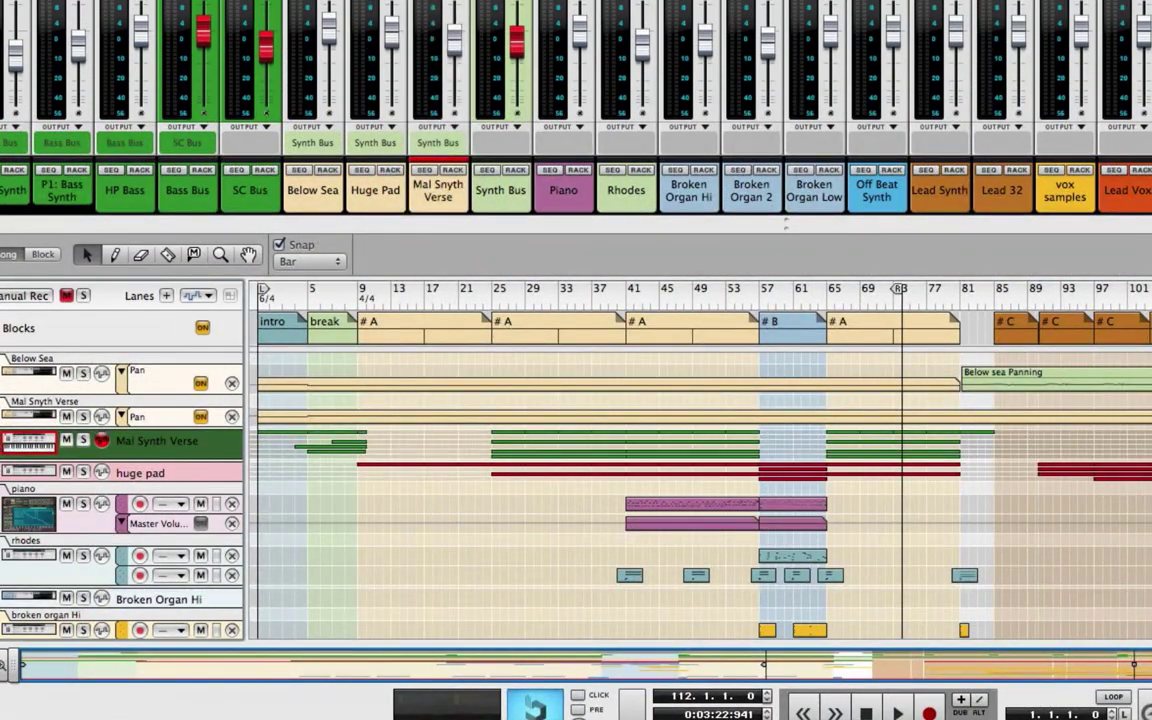
pyautogui.click(6, 417)
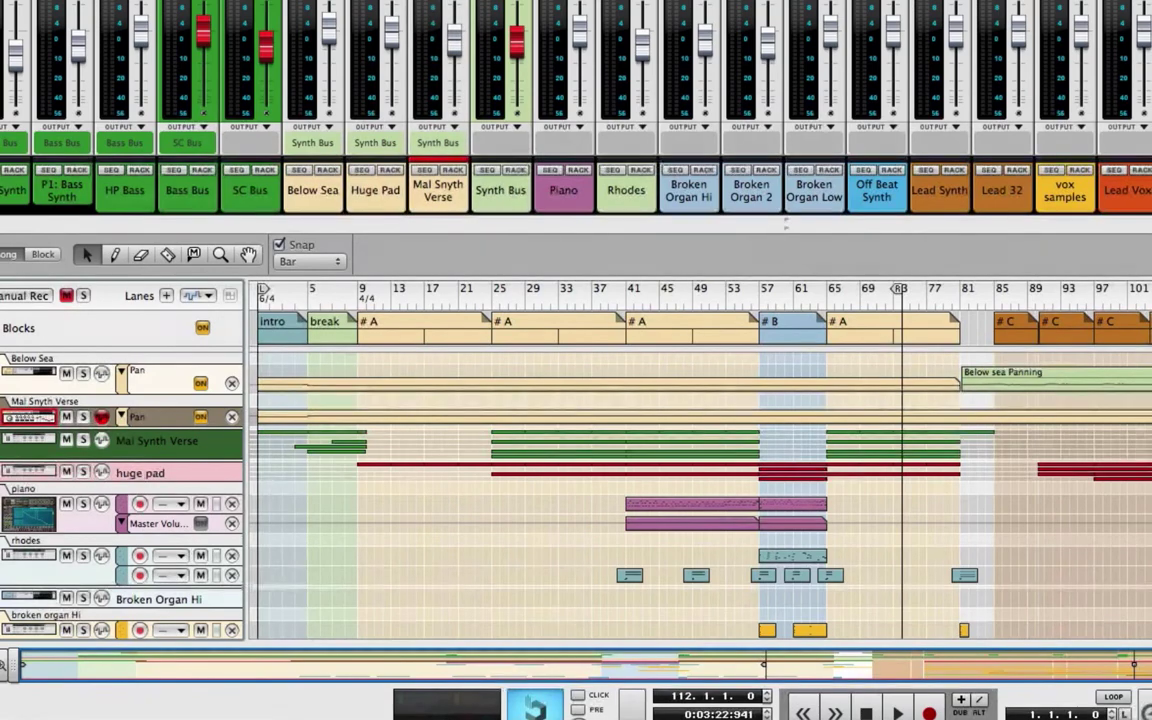
pyautogui.rightClick(6, 417)
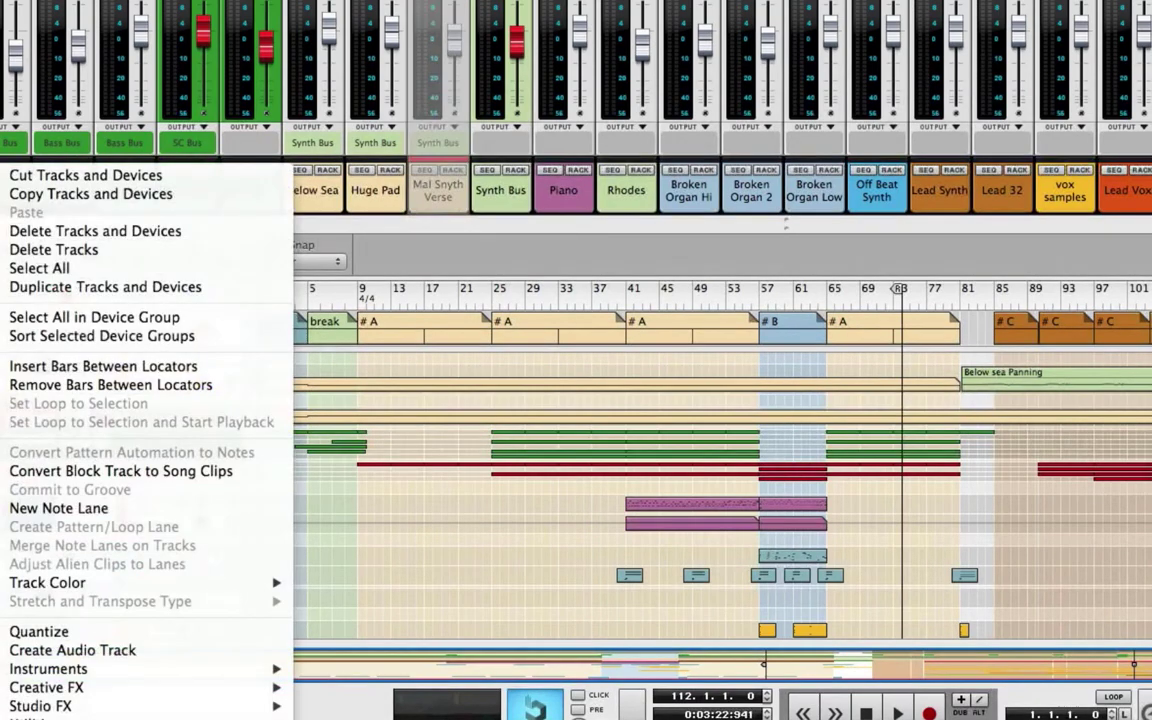
pyautogui.click(113, 288)
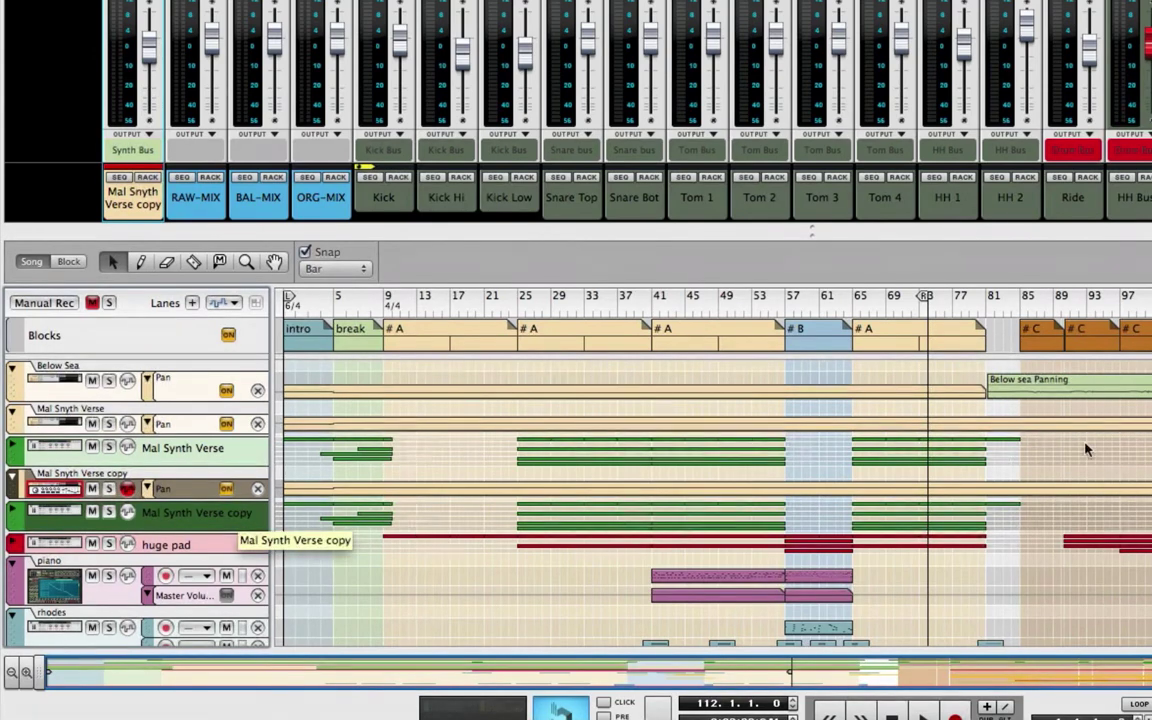
# Expand the Mal Synth Verse copy track and delete all its note and automation clips before bar 85
pyautogui.click(13, 513)
pyautogui.scroll(-5, 15, 513)
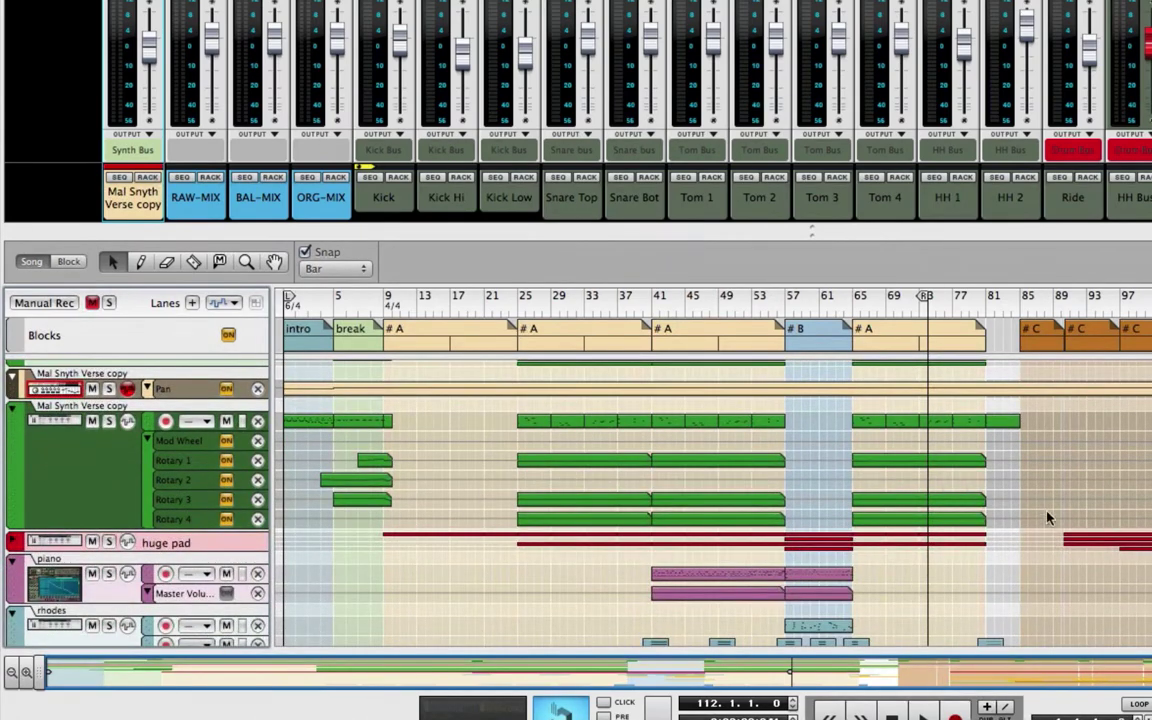
pyautogui.moveTo(1005, 527); pyautogui.dragTo(268, 408)
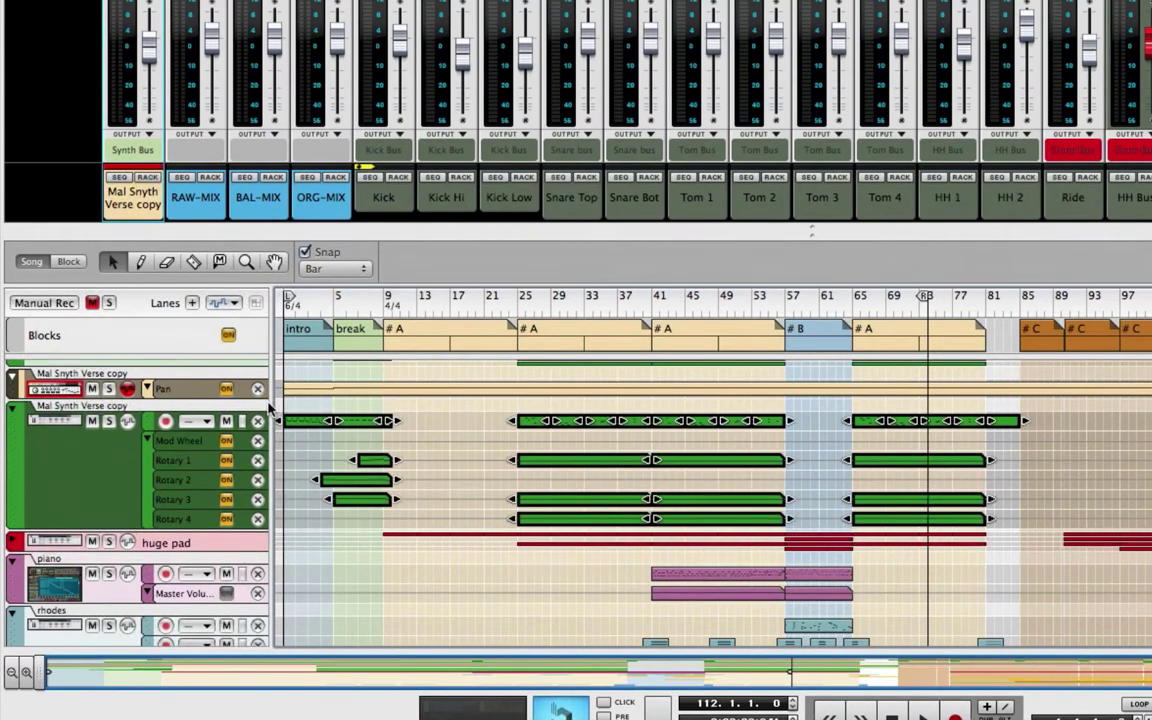
pyautogui.press('Delete')
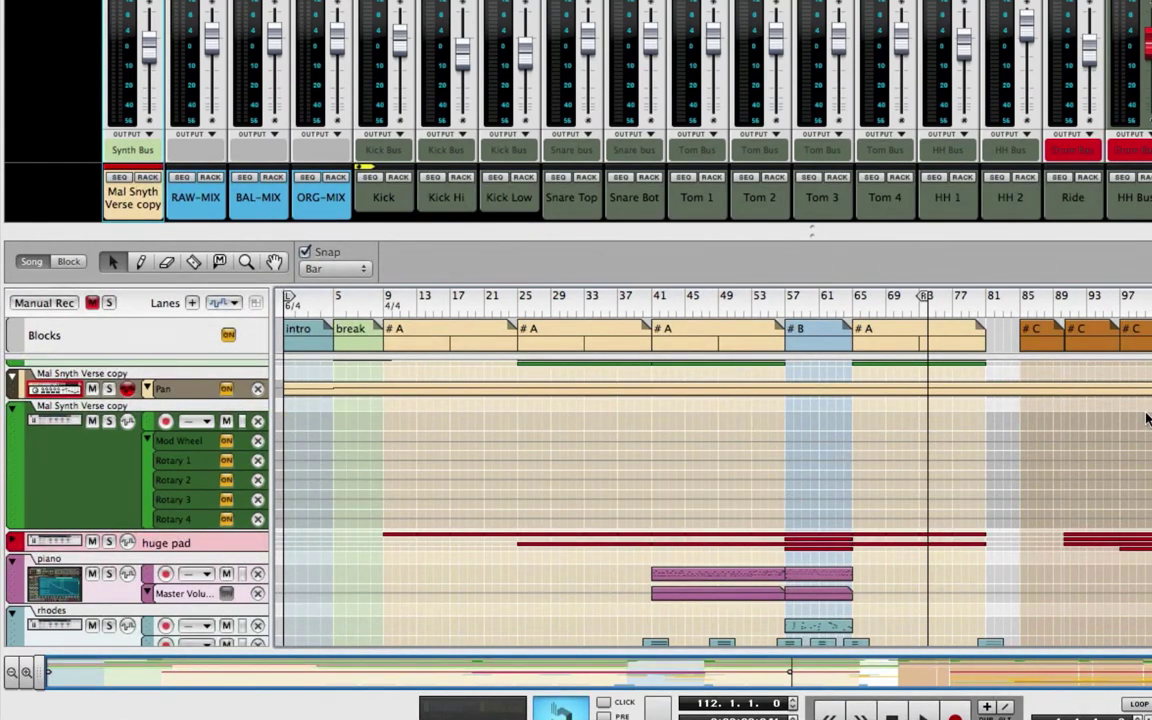
# Delete the outro note and automation clips after about bar 113 from the original Mal Synth Verse track
pyautogui.scroll(4, 900, 395)
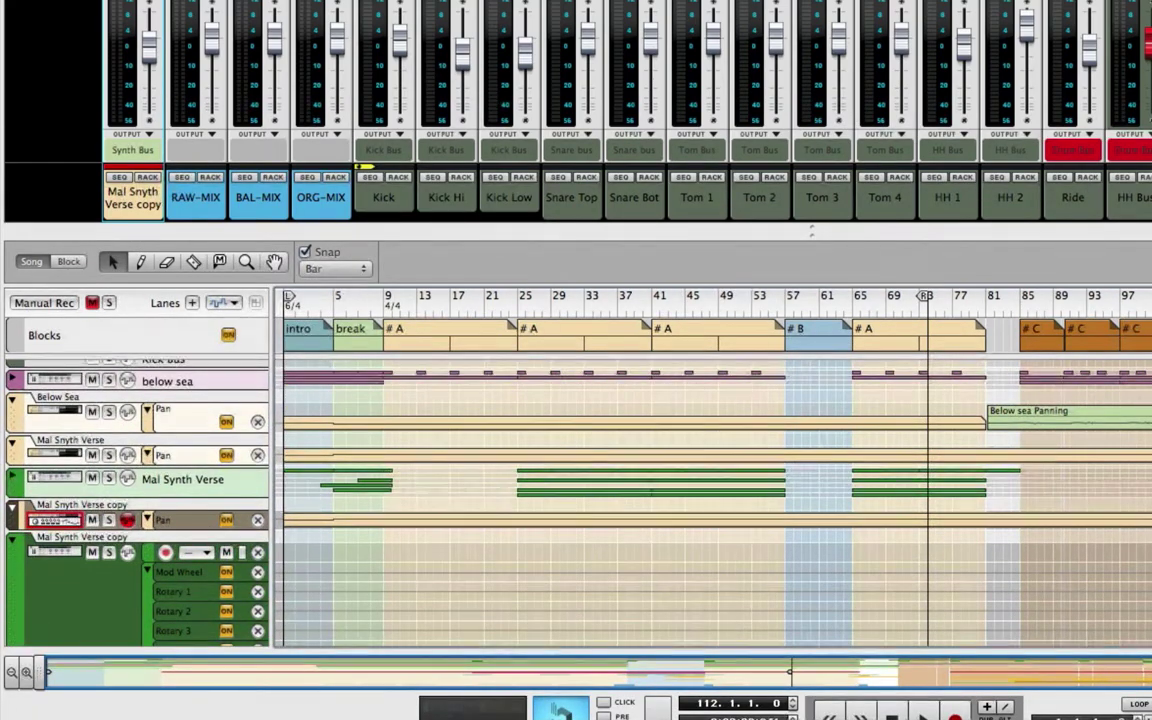
pyautogui.moveTo(834, 466); pyautogui.dragTo(1001, 496)
pyautogui.press('Delete')
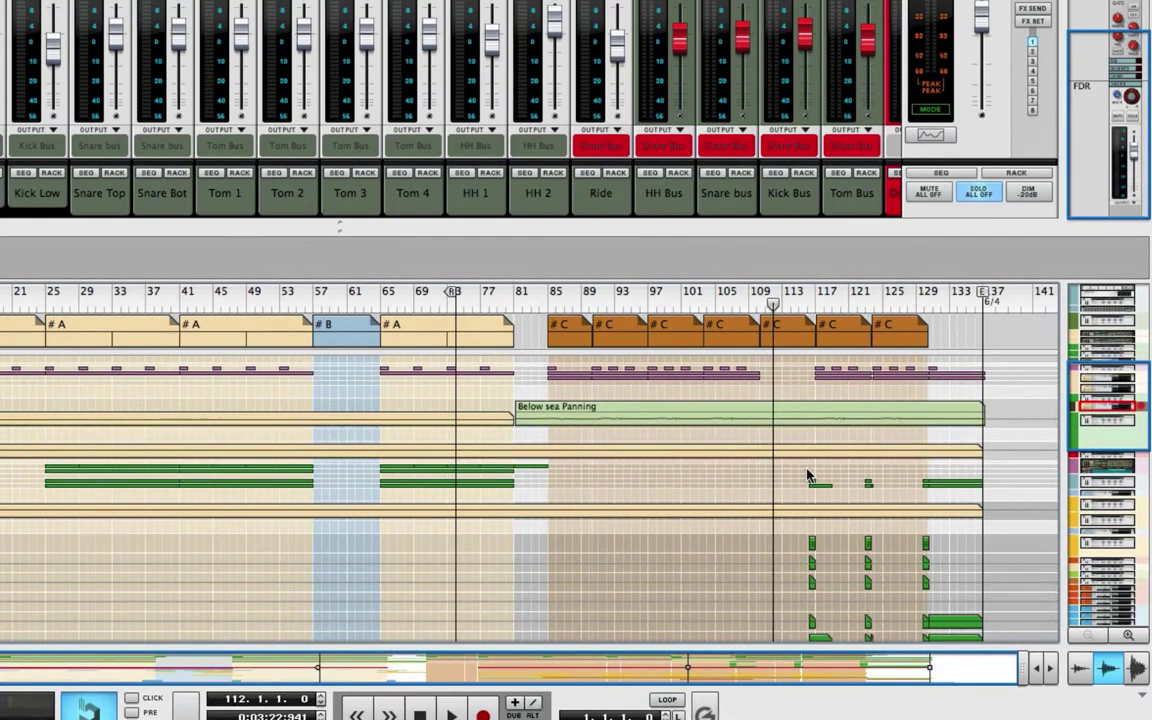
pyautogui.moveTo(810, 488); pyautogui.dragTo(982, 491)
pyautogui.press('Delete')
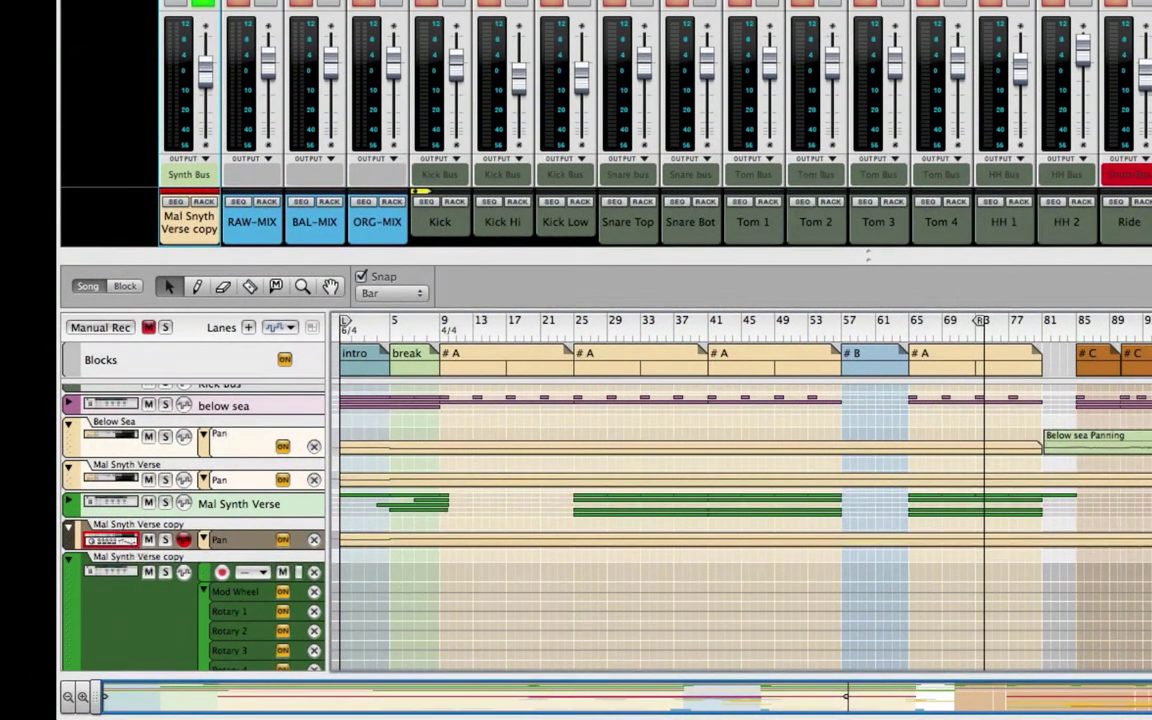
# Rename the duplicated mix channel track as Mal Snyth Outro and the duplicated instrument track as Mal Synth Outro
pyautogui.scroll(-3, 140, 500)
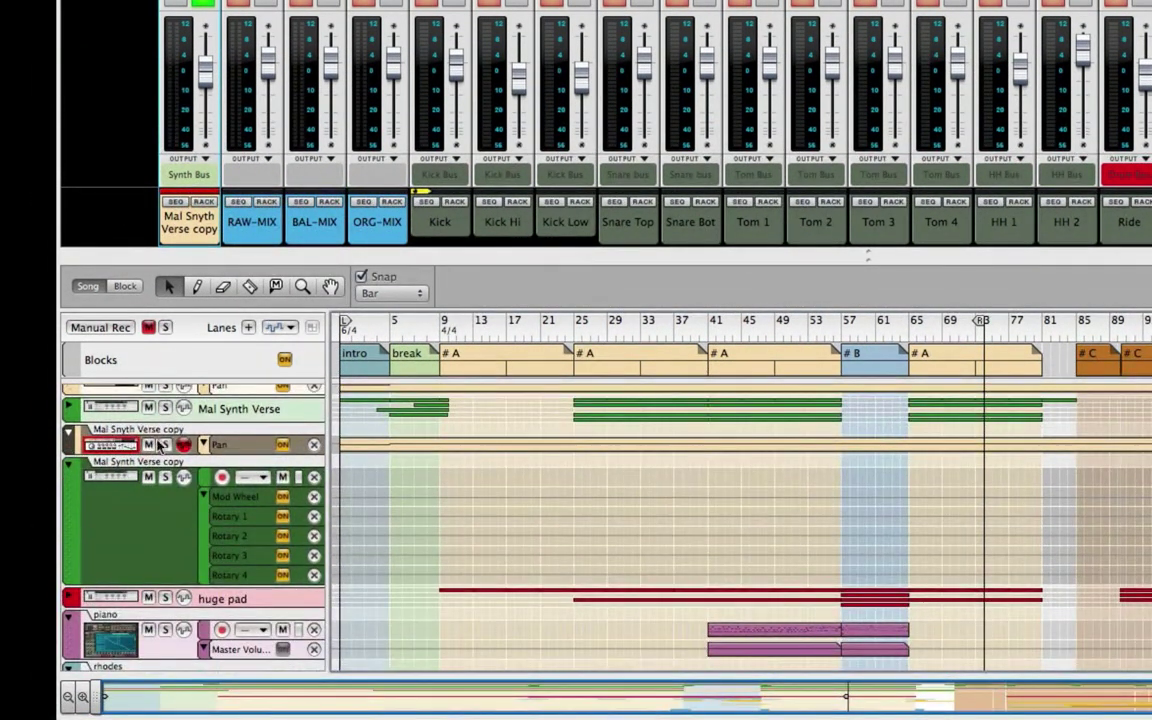
pyautogui.doubleClick(195, 441)
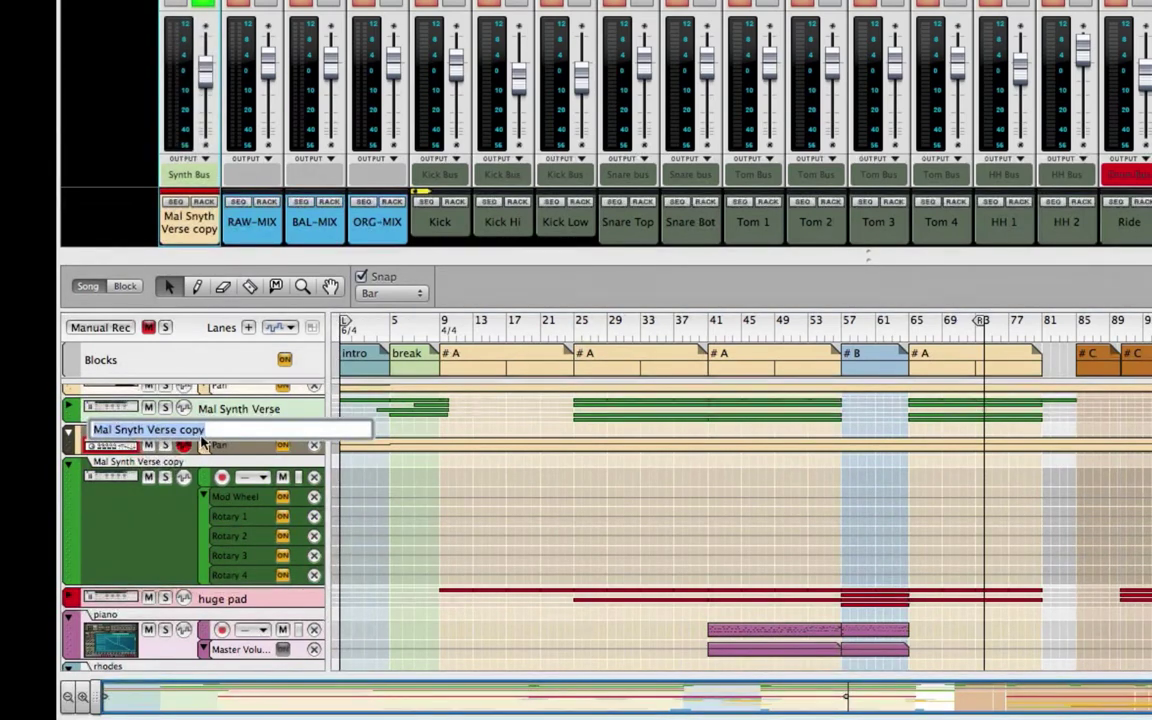
pyautogui.click(210, 430)
pyautogui.press('BackSpace')
pyautogui.press('BackSpace')
pyautogui.press('BackSpace')
pyautogui.press('BackSpace')
pyautogui.press('BackSpace')
pyautogui.press('BackSpace')
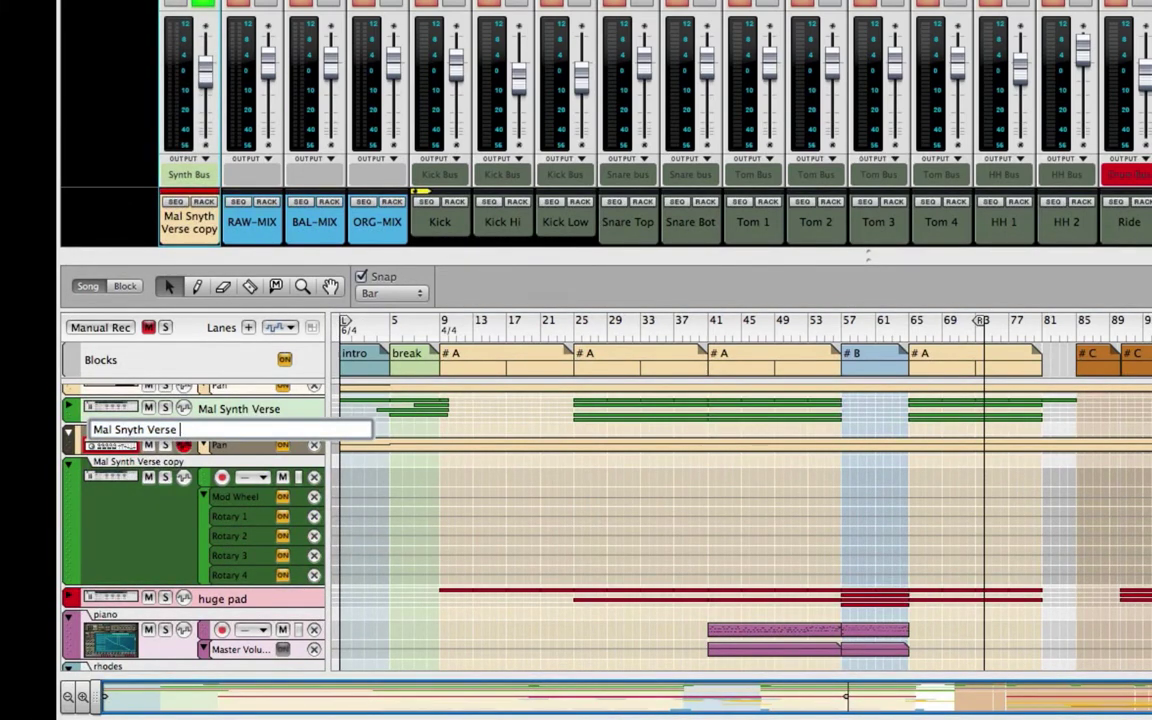
pyautogui.write('Outro')
pyautogui.press('Return')
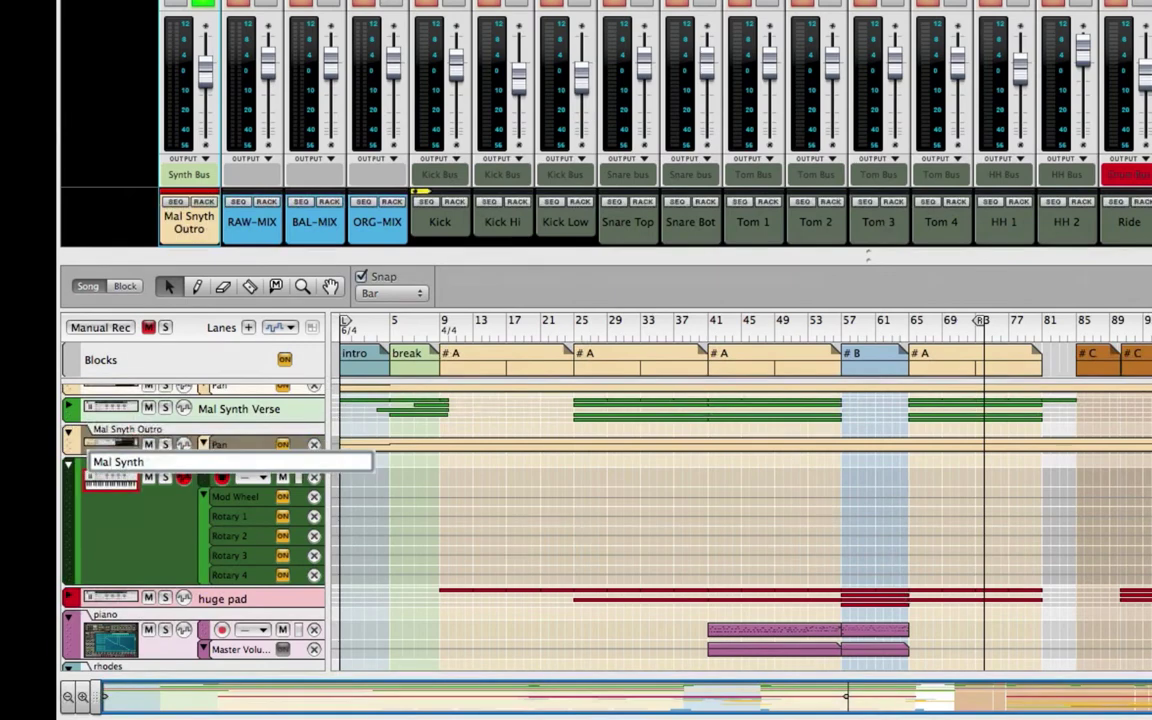
pyautogui.write('tro')
pyautogui.press('Return')
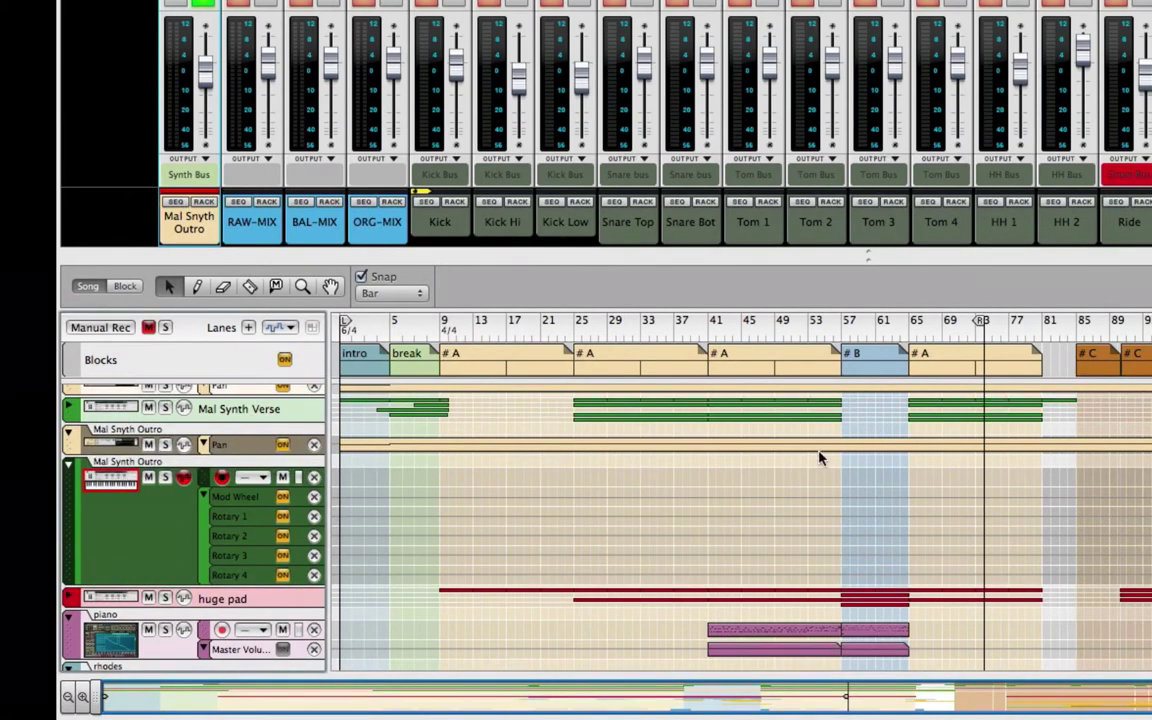
# Show the front of the rack and expand the insert FX section of the Mal Snyth Outro mix channel
pyautogui.scroll(4, 843, 450)
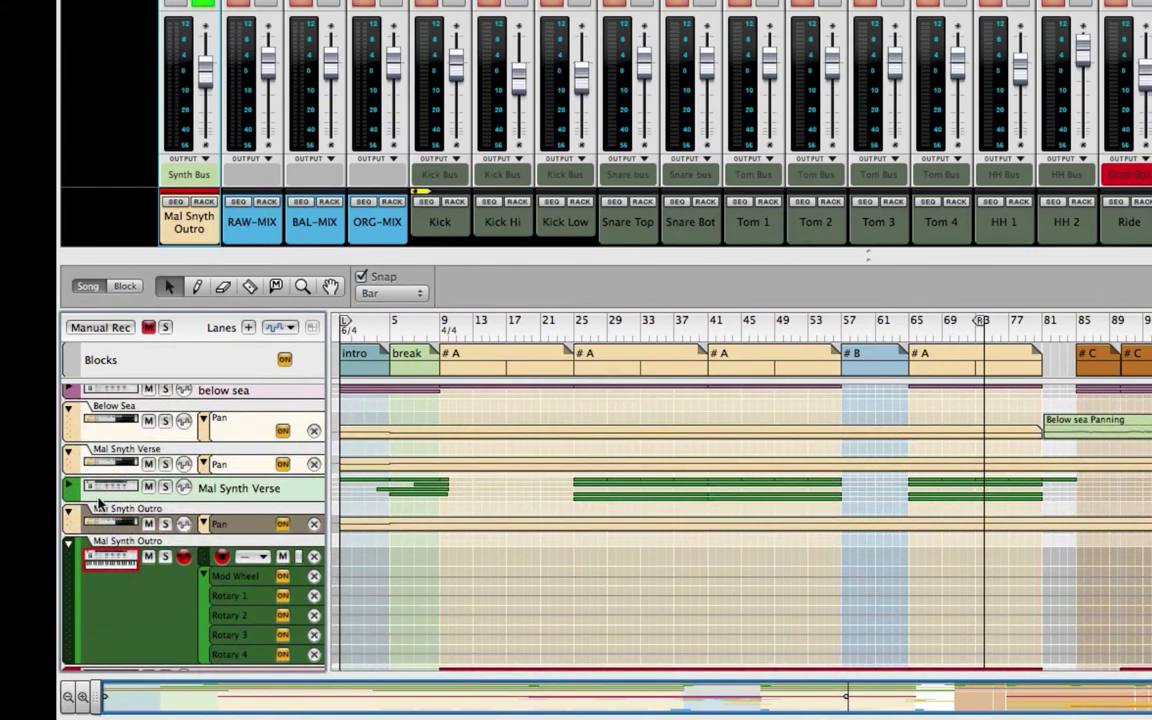
pyautogui.scroll(-4, 782, 538)
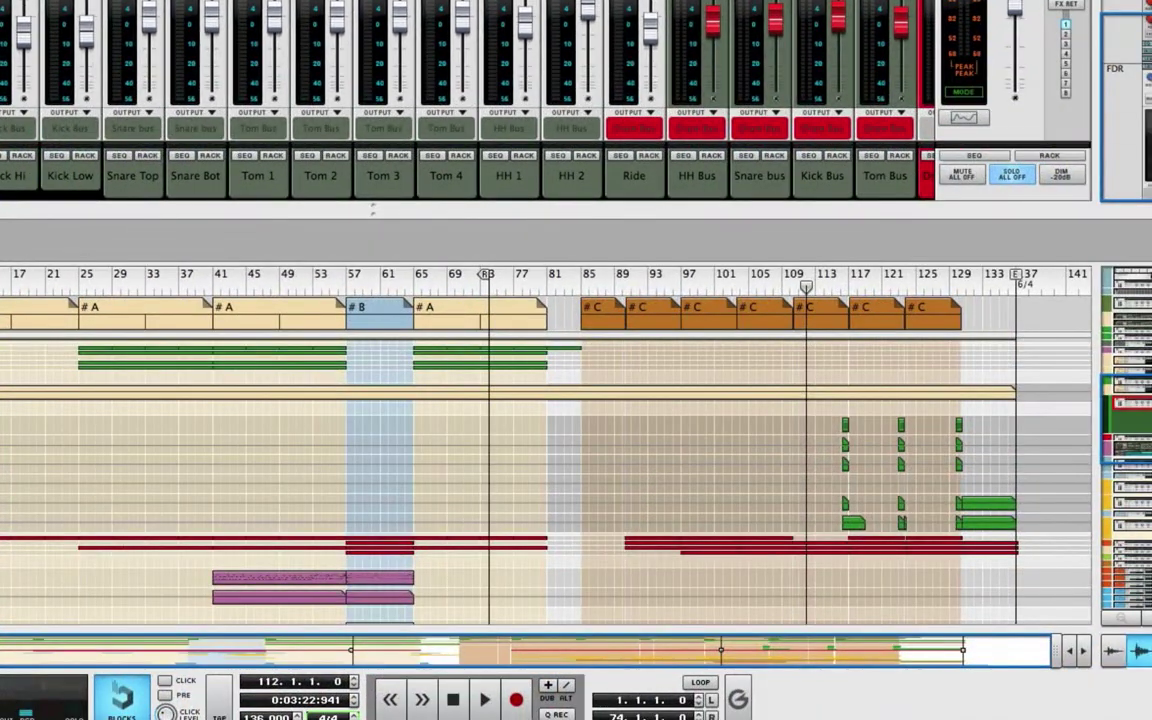
pyautogui.press('F6')
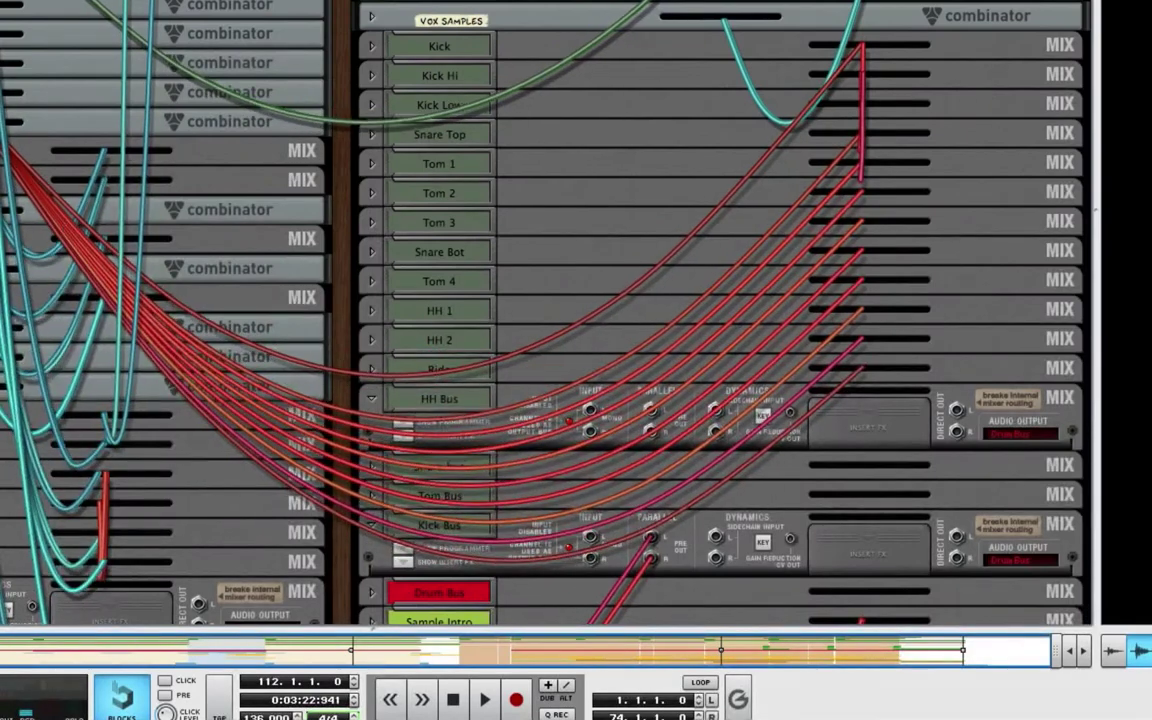
pyautogui.scroll(2, 451, 185)
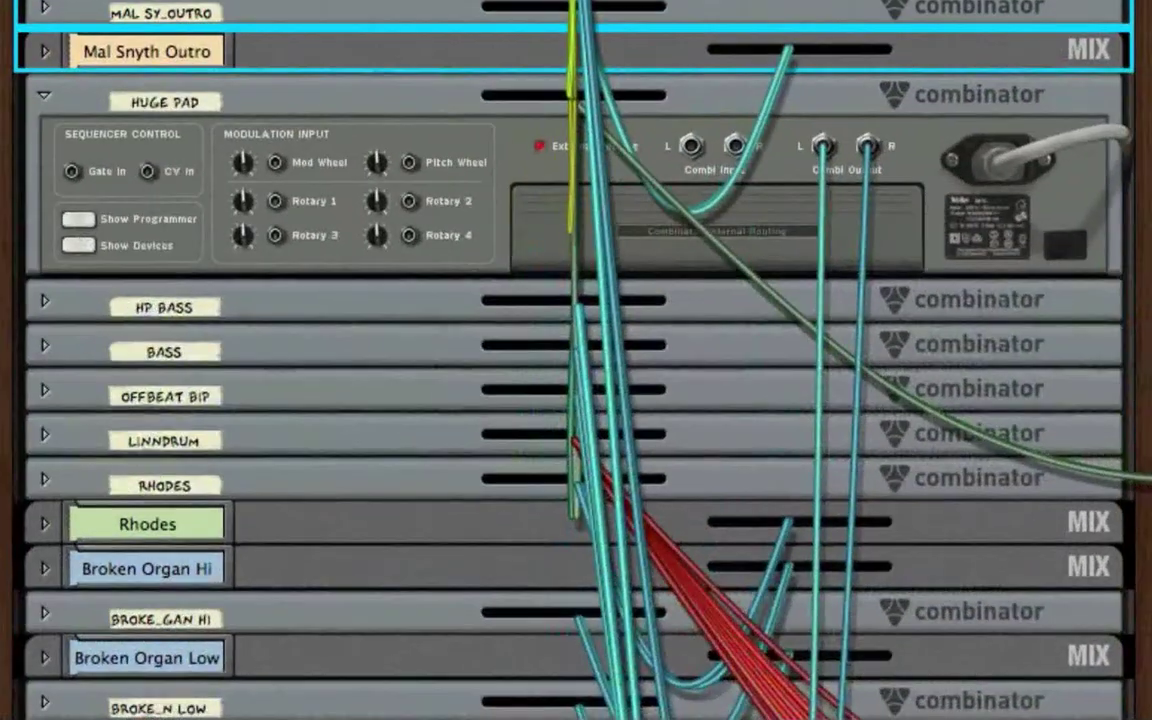
pyautogui.press('Tab')
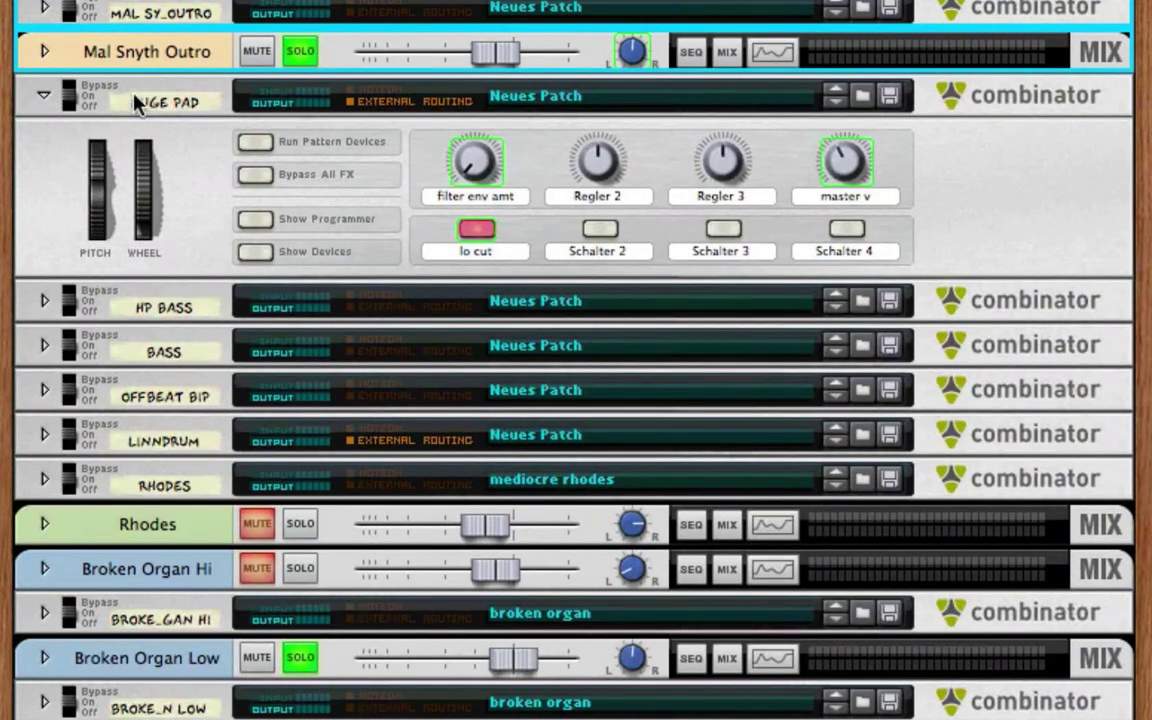
pyautogui.click(44, 52)
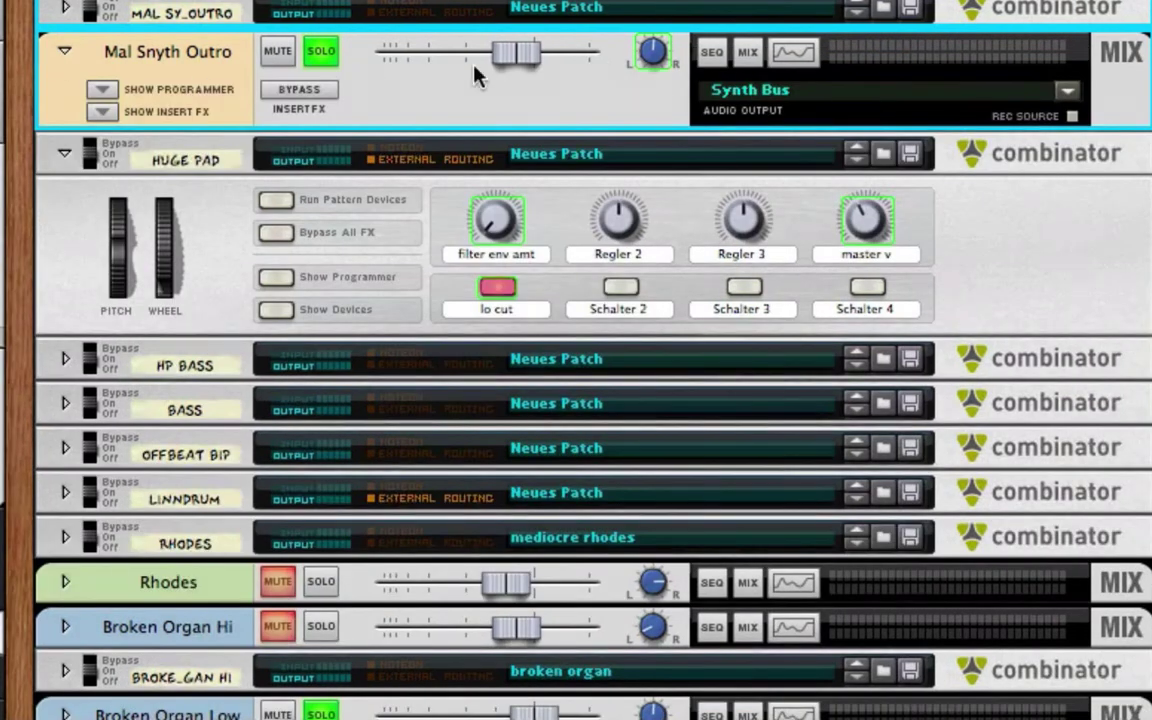
pyautogui.click(102, 112)
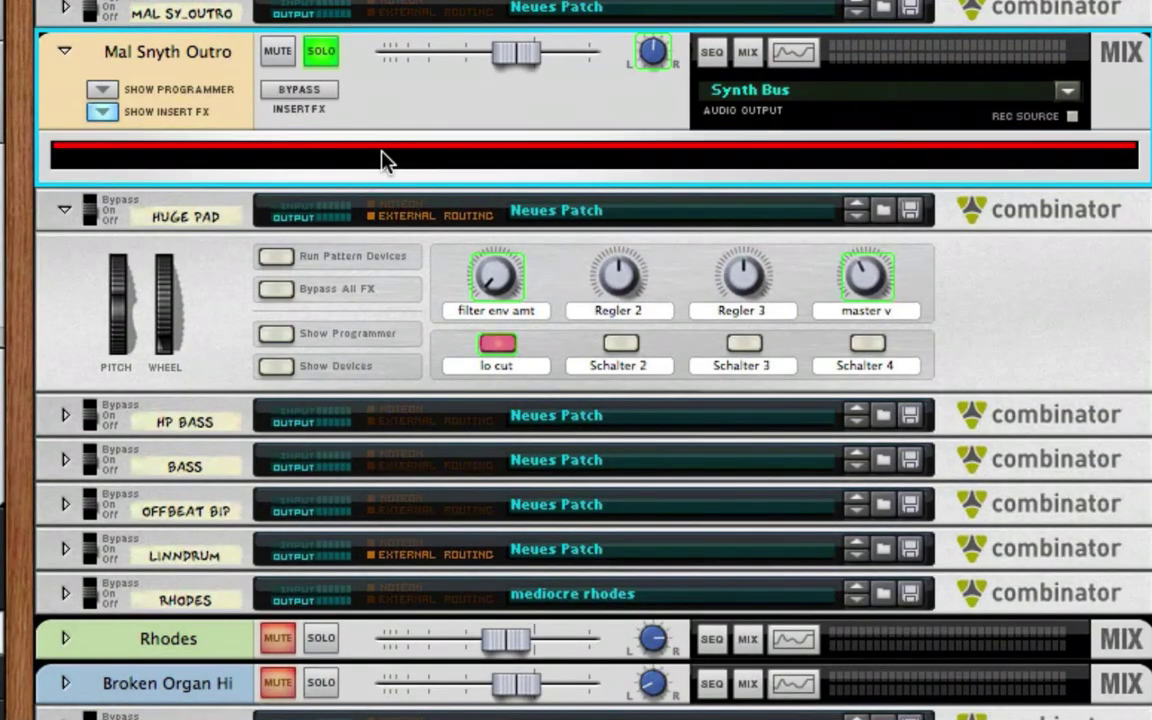
# Add an MClass Maximizer to the insert FX of the Mal Snyth Outro mix channel and close the device palette
pyautogui.press('F8')
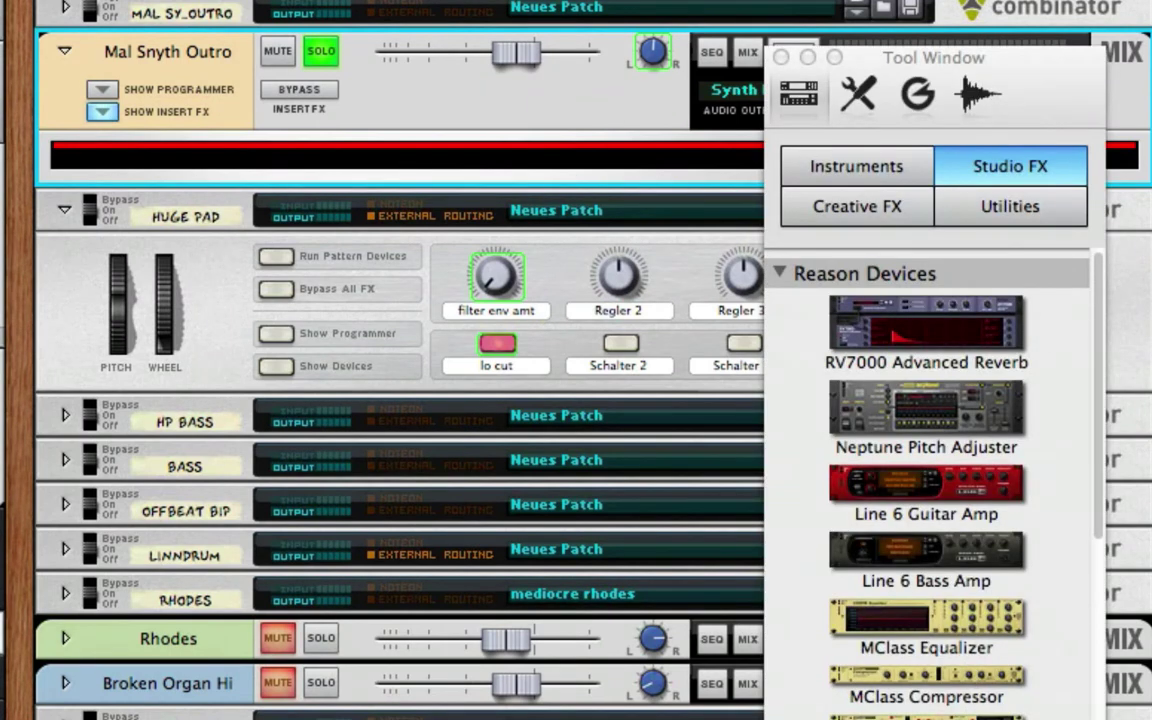
pyautogui.moveTo(926, 716); pyautogui.dragTo(534, 170)
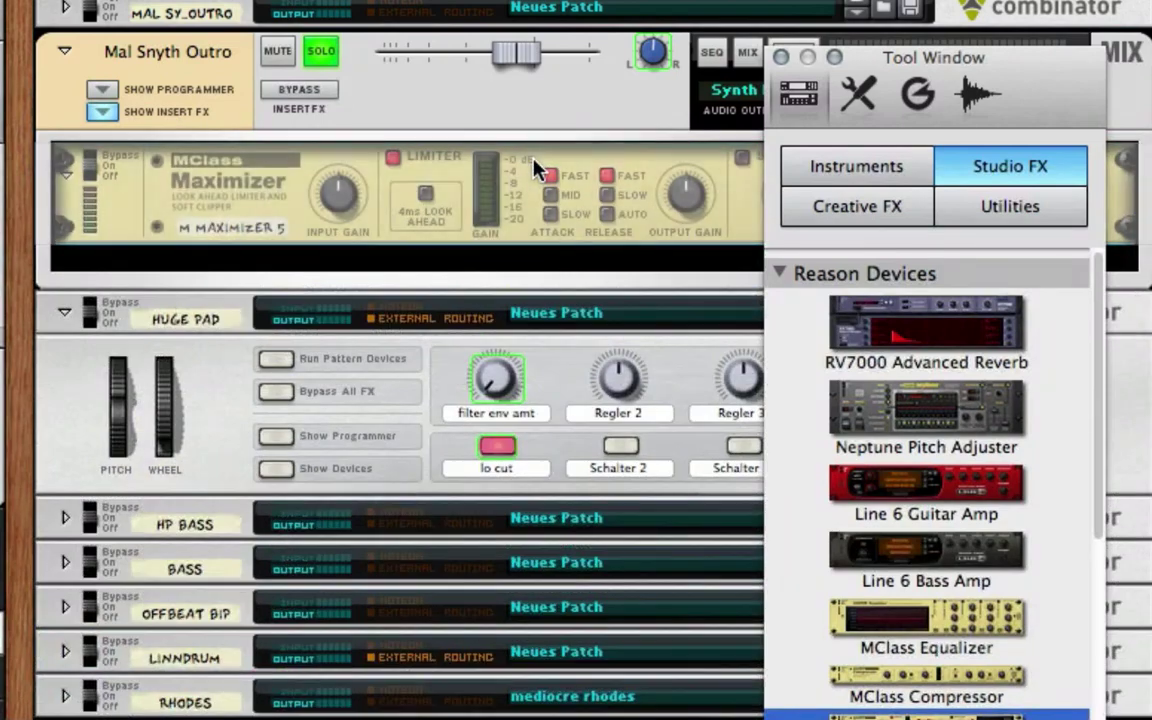
pyautogui.click(781, 57)
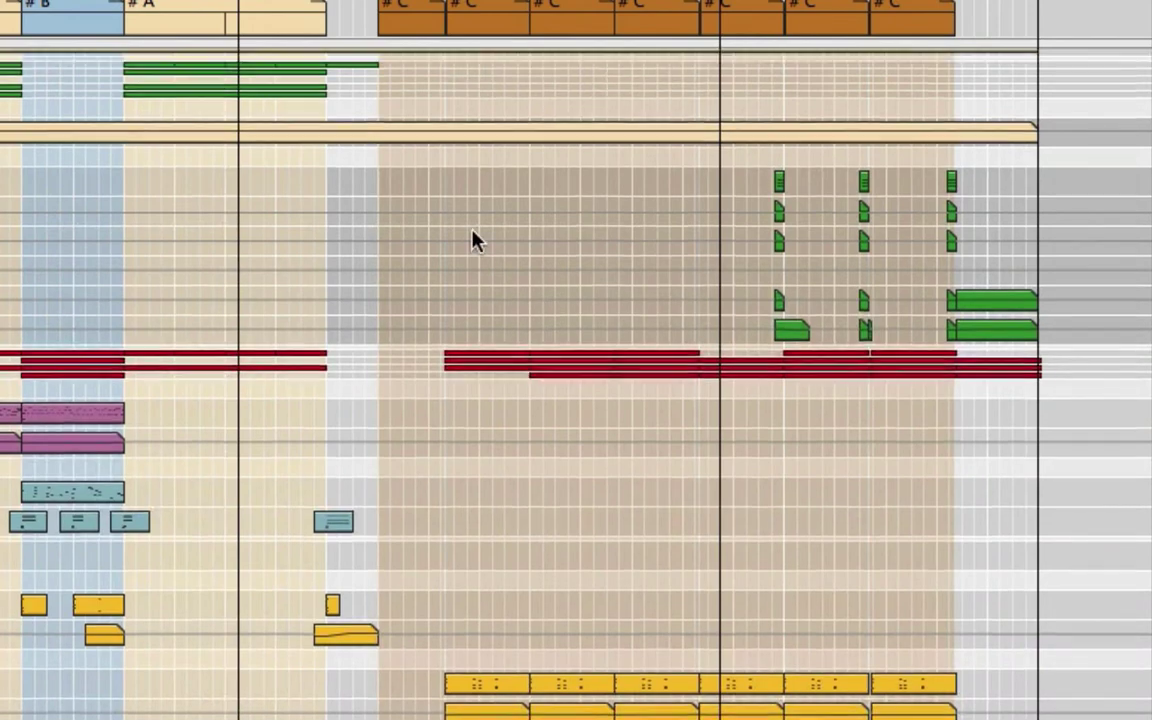
# Remove the Pan automation lane from the Mal Snyth Outro track and bring up its channel's pan control in the mixer
pyautogui.scroll(5, 476, 239)
pyautogui.scroll(6, 476, 240)
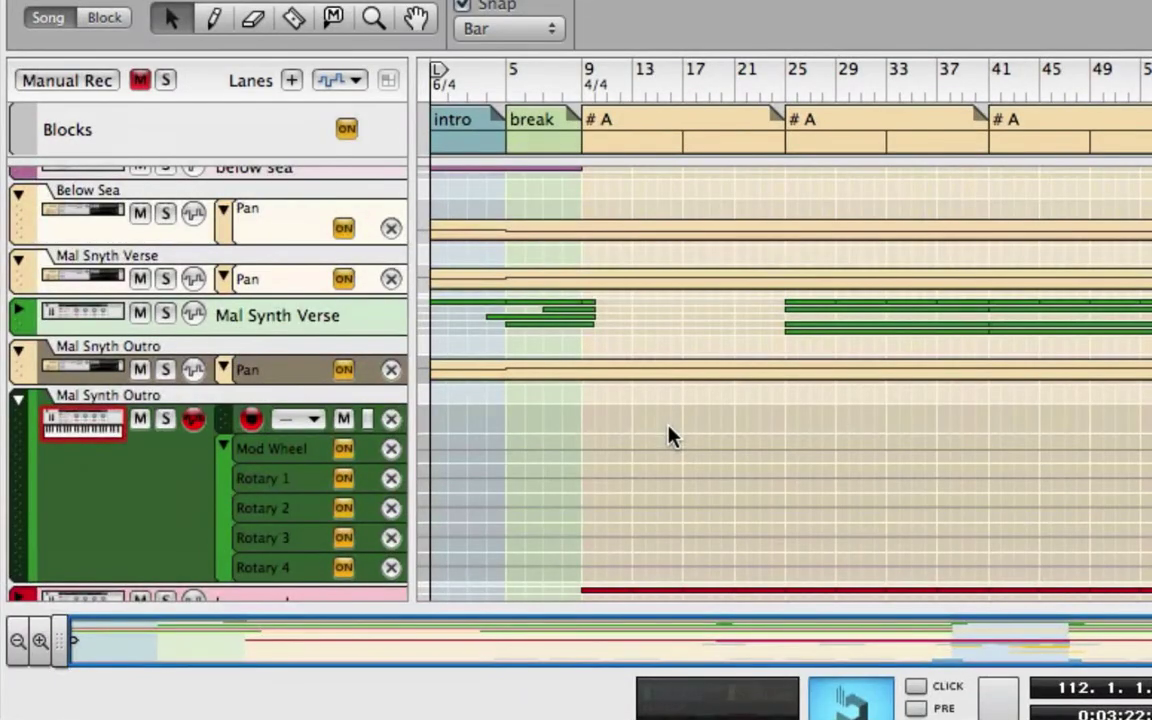
pyautogui.click(27, 370)
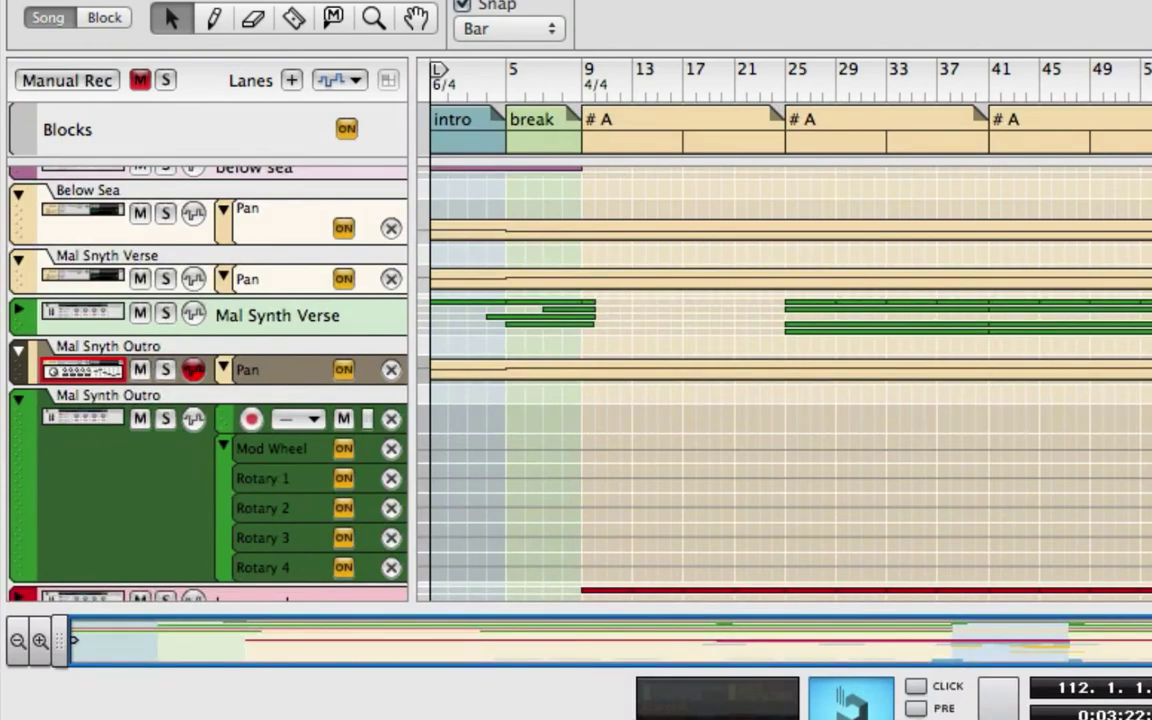
pyautogui.click(390, 369)
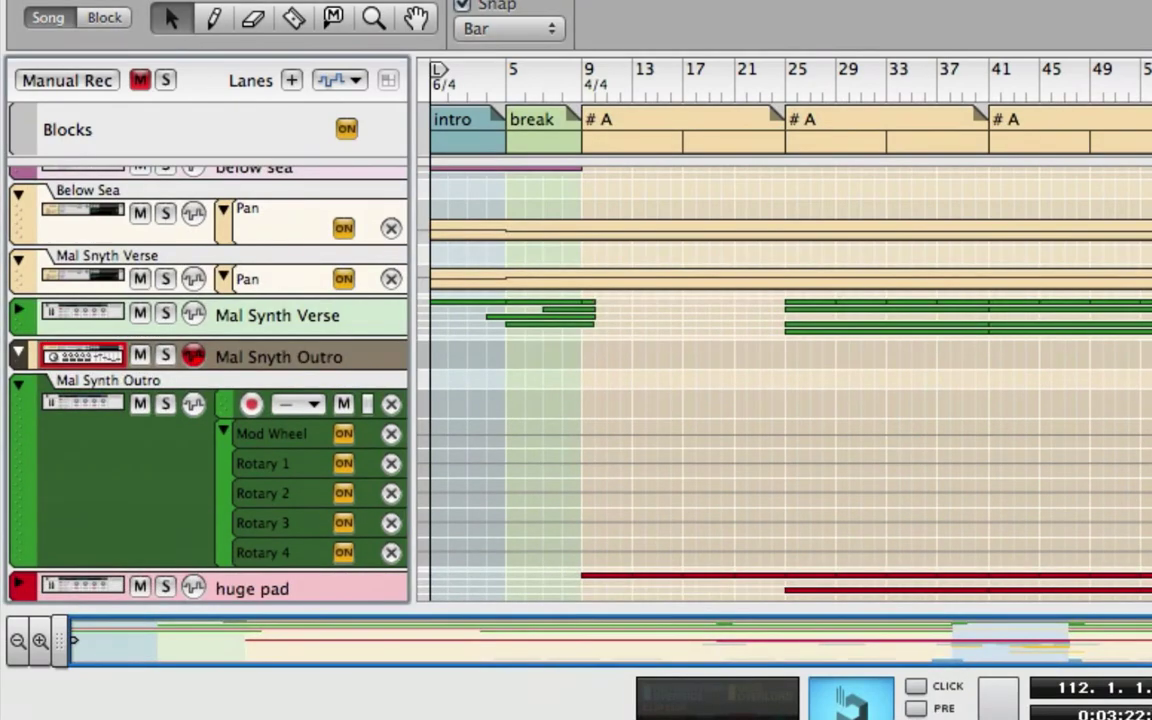
pyautogui.press('F5')
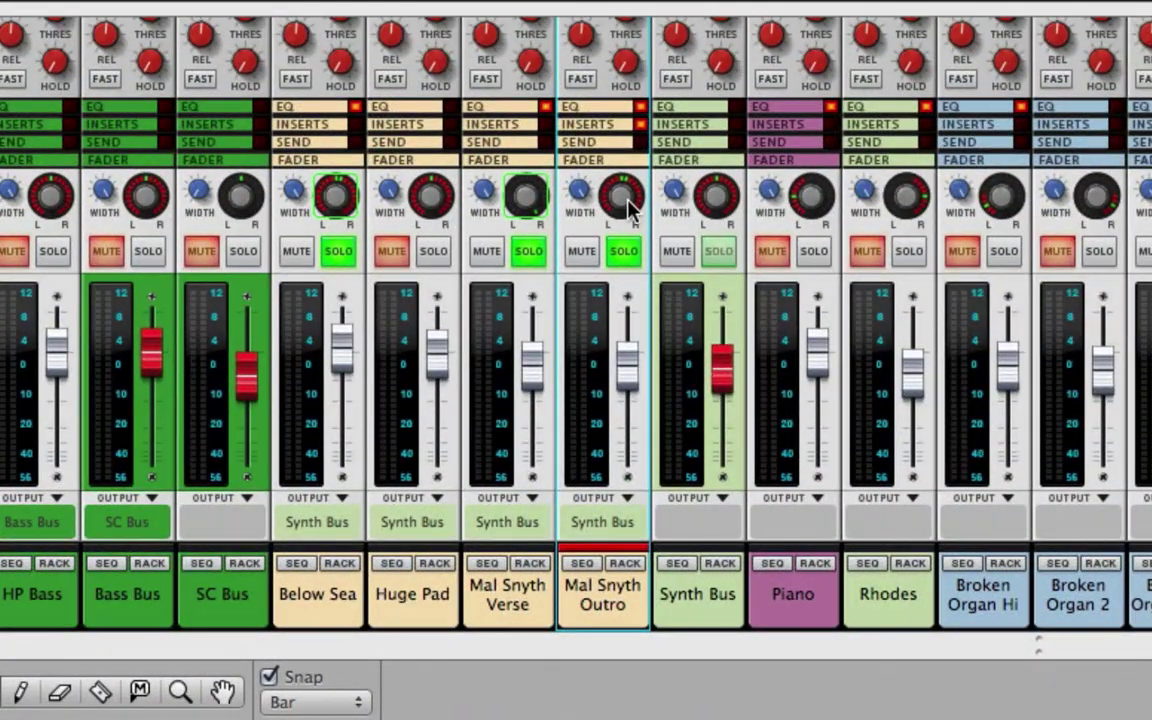
pyautogui.moveTo(622, 199); pyautogui.dragTo(622, 199)
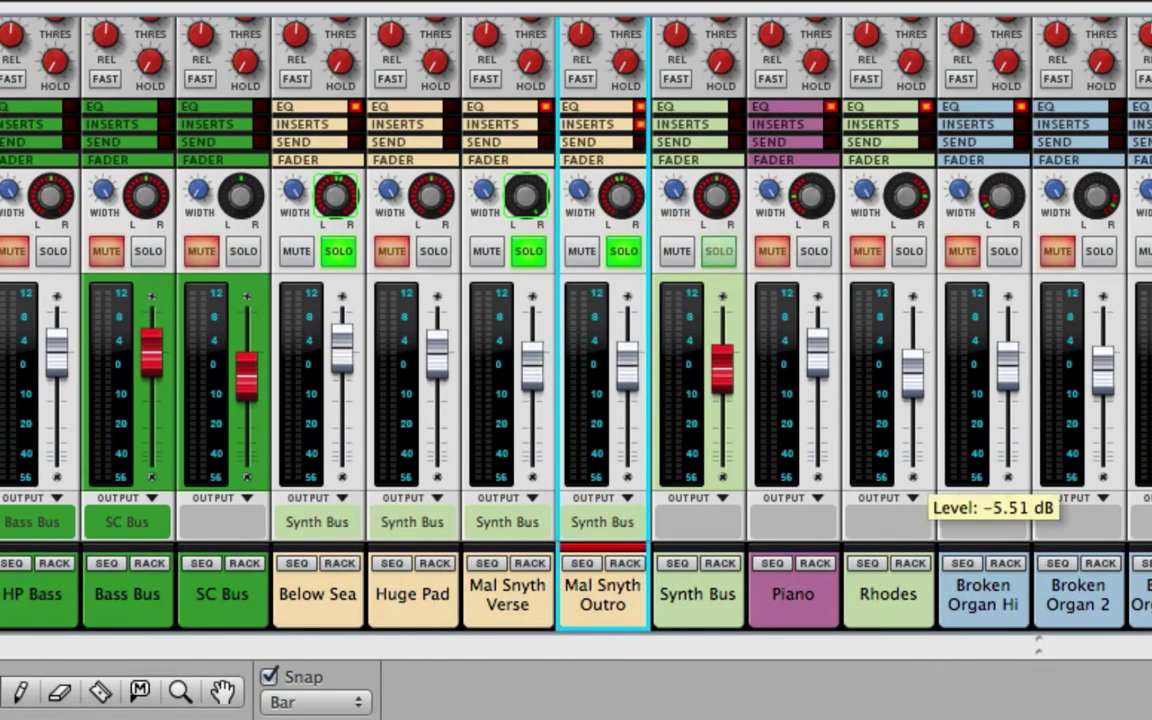
# Loop playback over the outro passage from about bar 114 to bar 120 and start playing
pyautogui.moveTo(1116, 103); pyautogui.dragTo(911, 113)
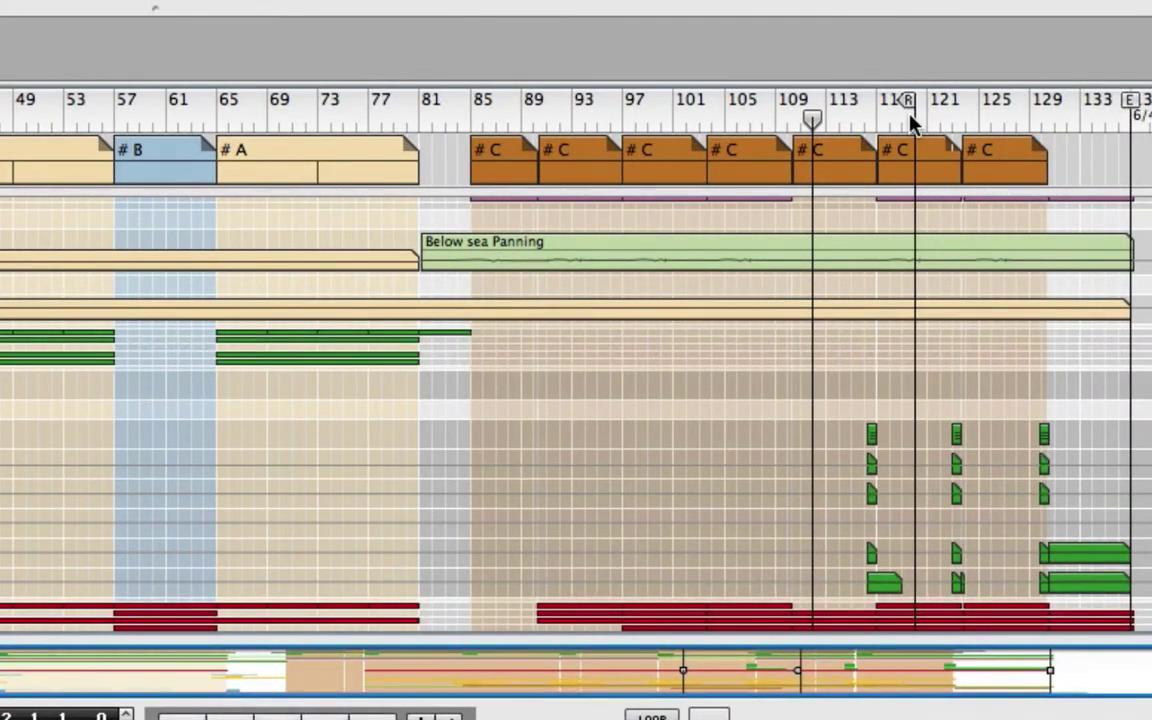
pyautogui.moveTo(2, 100)
pyautogui.mouseDown()
pyautogui.moveTo(561, 74)
pyautogui.moveTo(837, 121)
pyautogui.mouseUp()
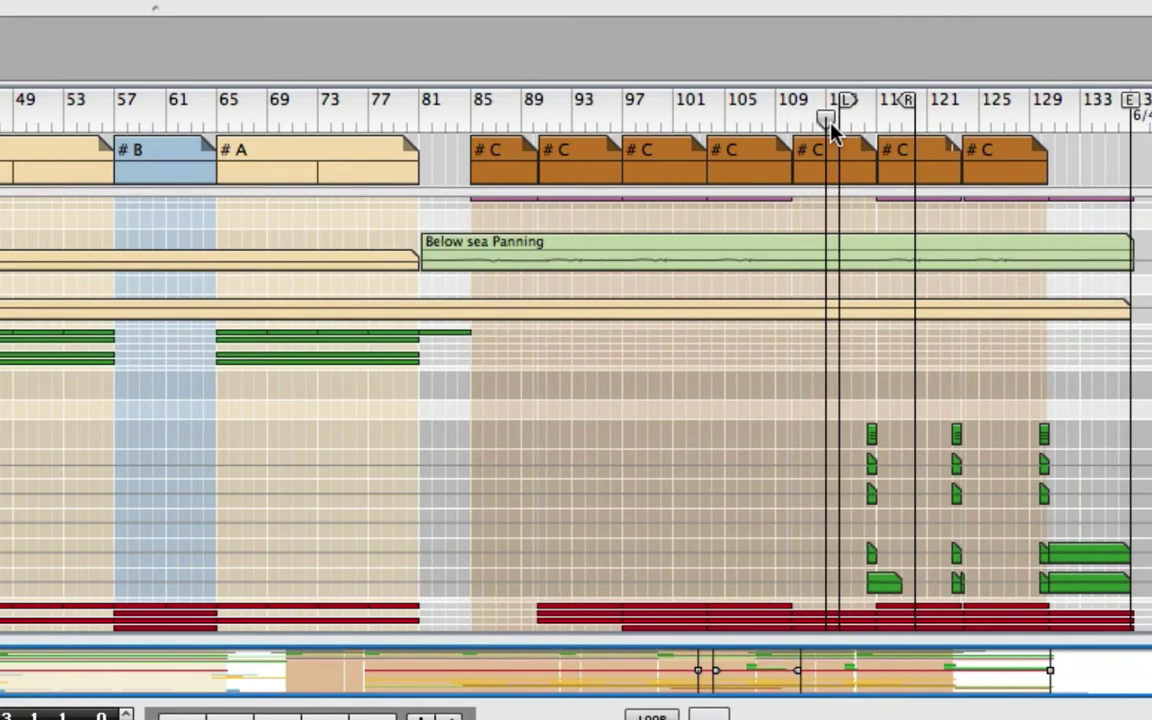
pyautogui.press('l')
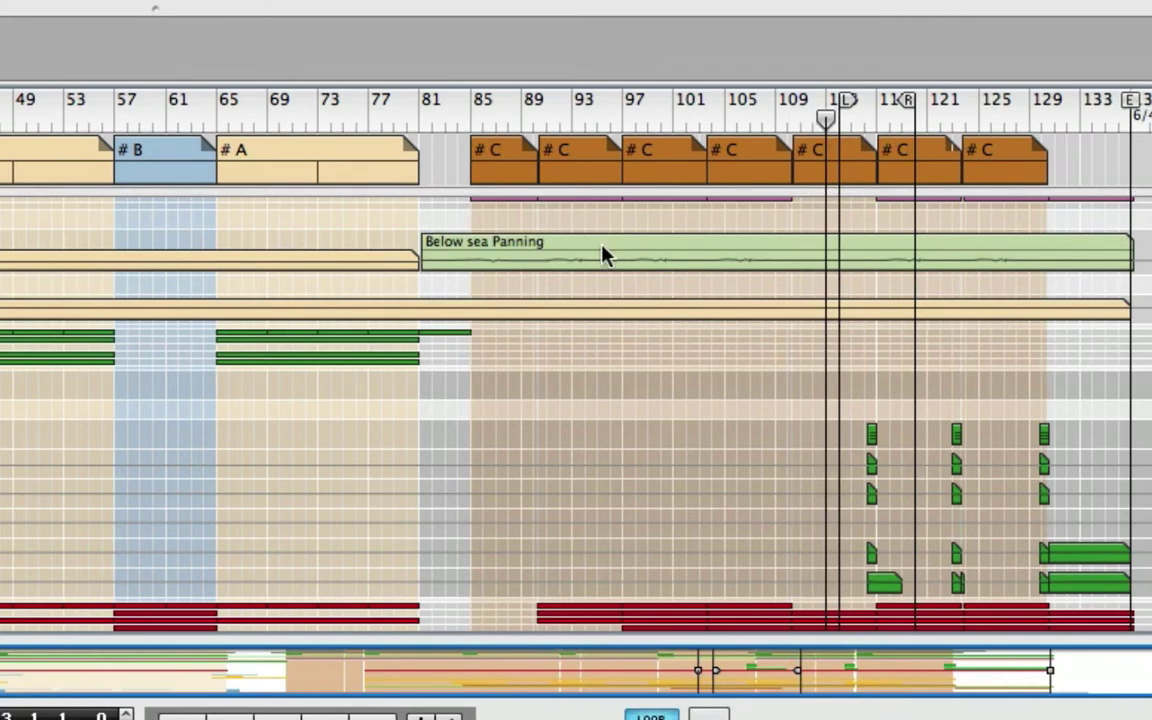
pyautogui.press('space')
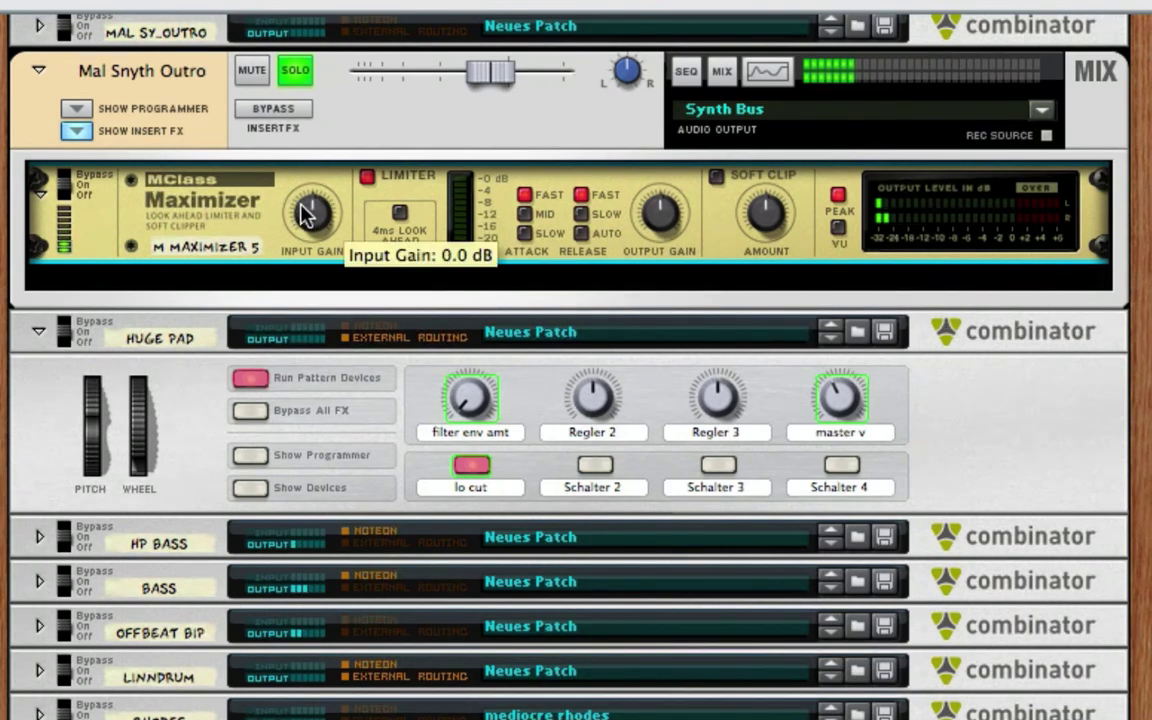
# Raise the input gain and output gain of the Maximizer on the Mal Snyth Outro channel
pyautogui.moveTo(310, 212); pyautogui.dragTo(290, 196)
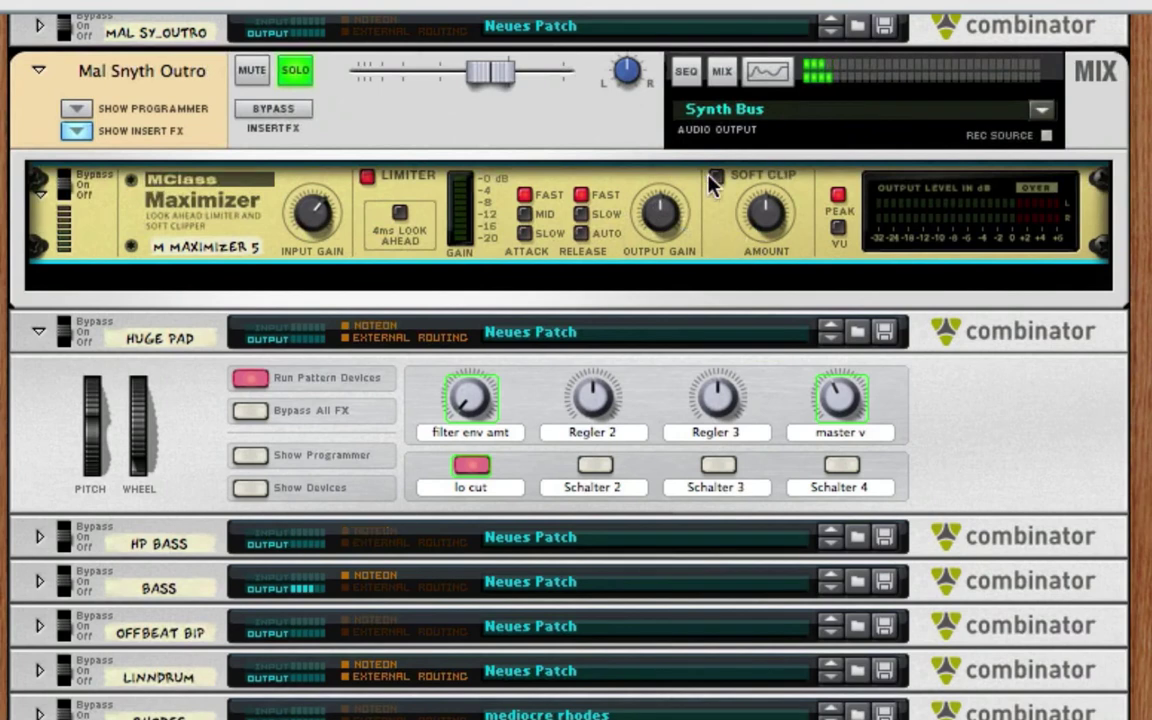
pyautogui.moveTo(659, 207)
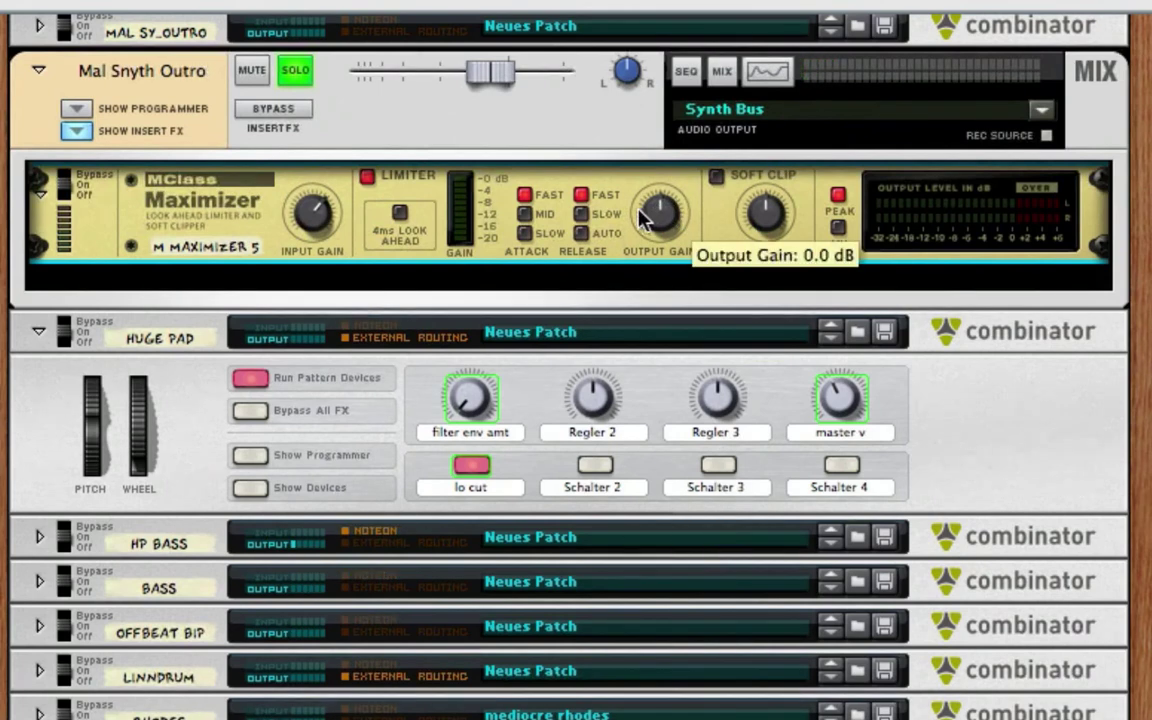
pyautogui.moveTo(659, 207); pyautogui.dragTo(638, 198)
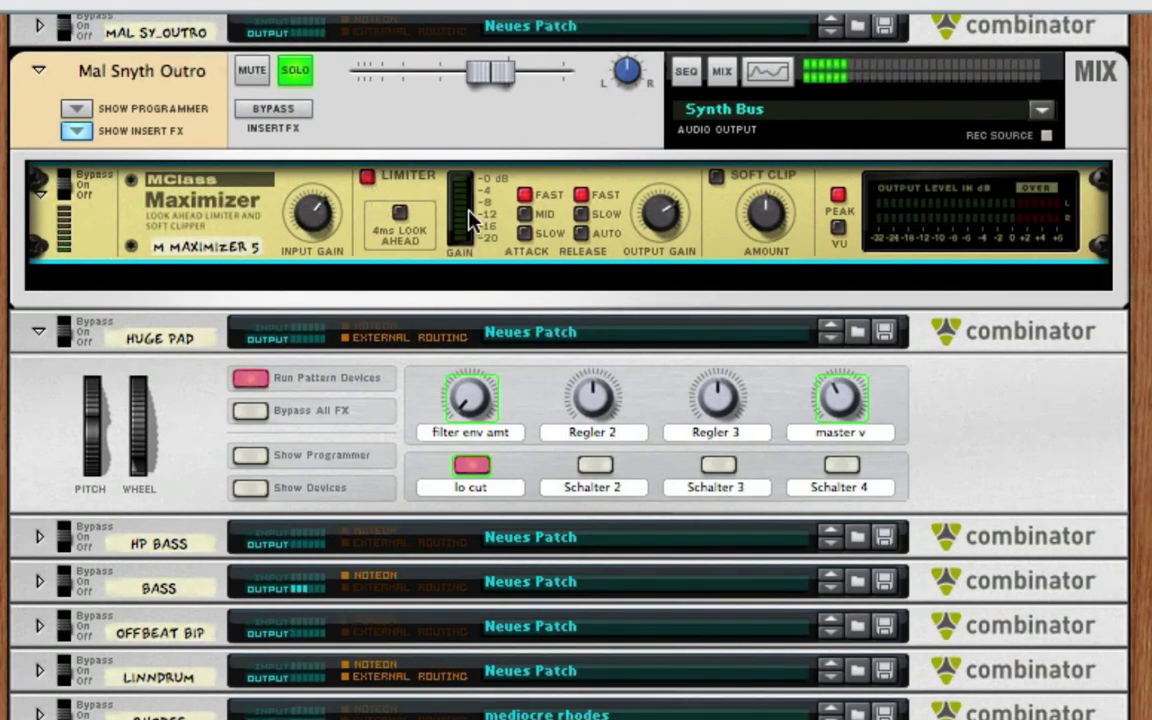
pyautogui.moveTo(307, 227); pyautogui.dragTo(313, 228)
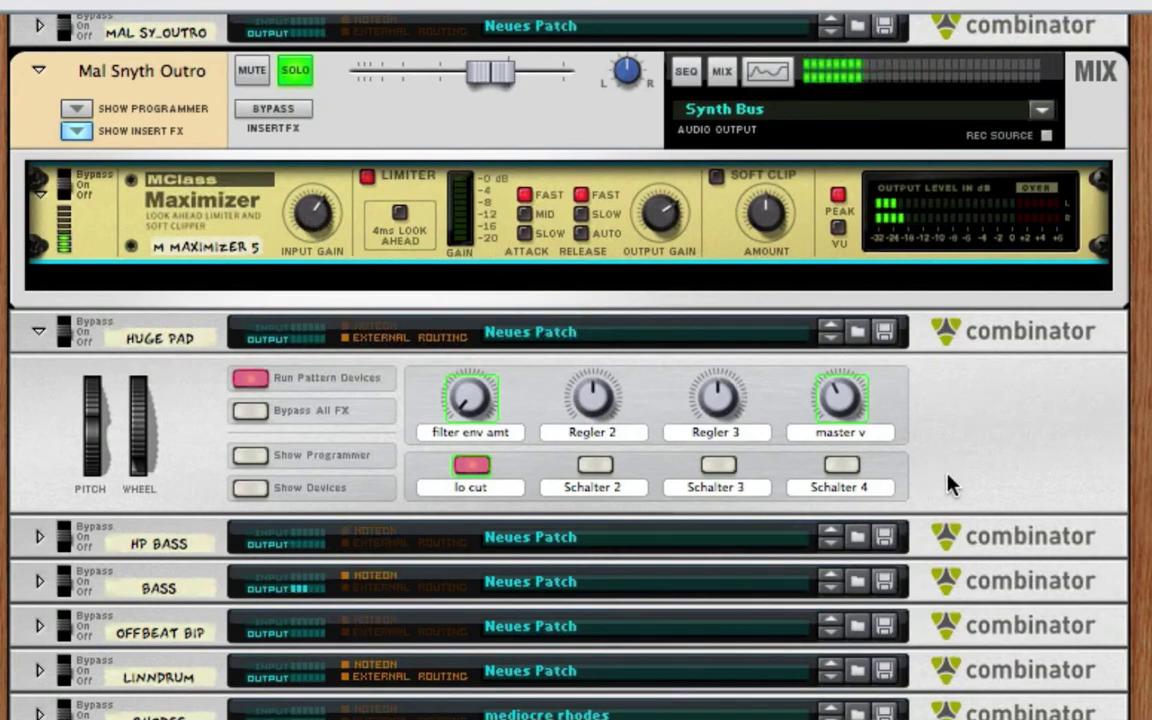
# Raise the input gain and the fader level of the Mal Snyth Outro channel in the mixer
pyautogui.press('F5')
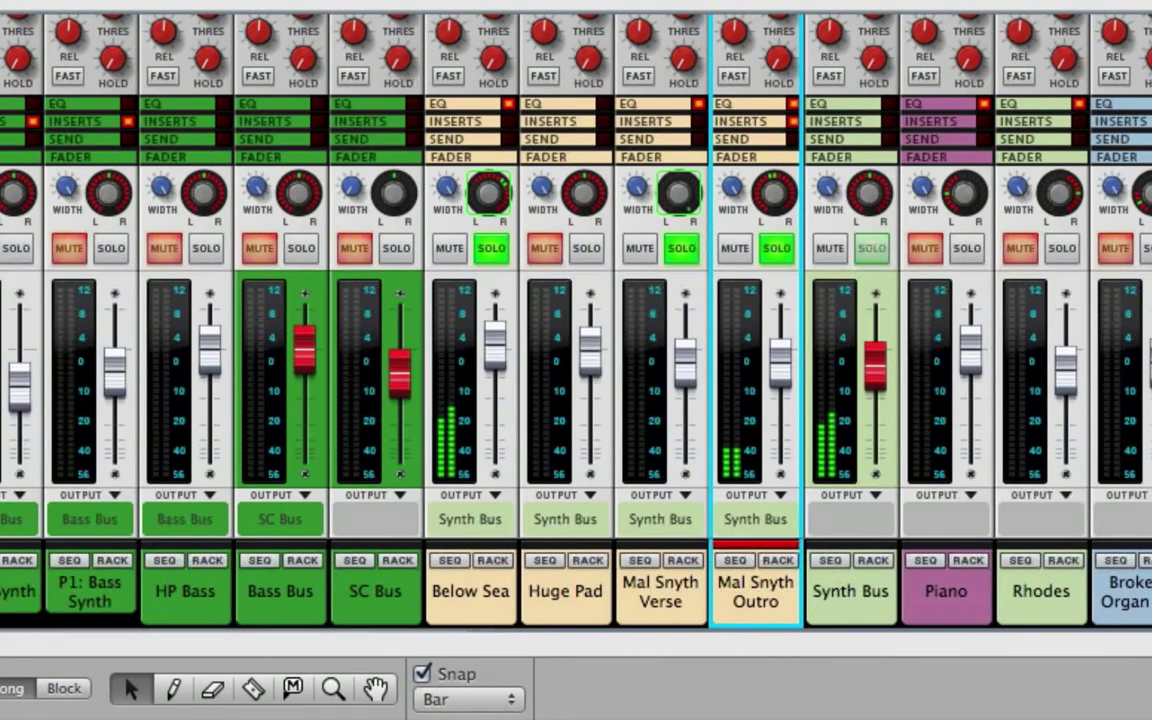
pyautogui.scroll(5, 947, 484)
pyautogui.scroll(7, 576, 320)
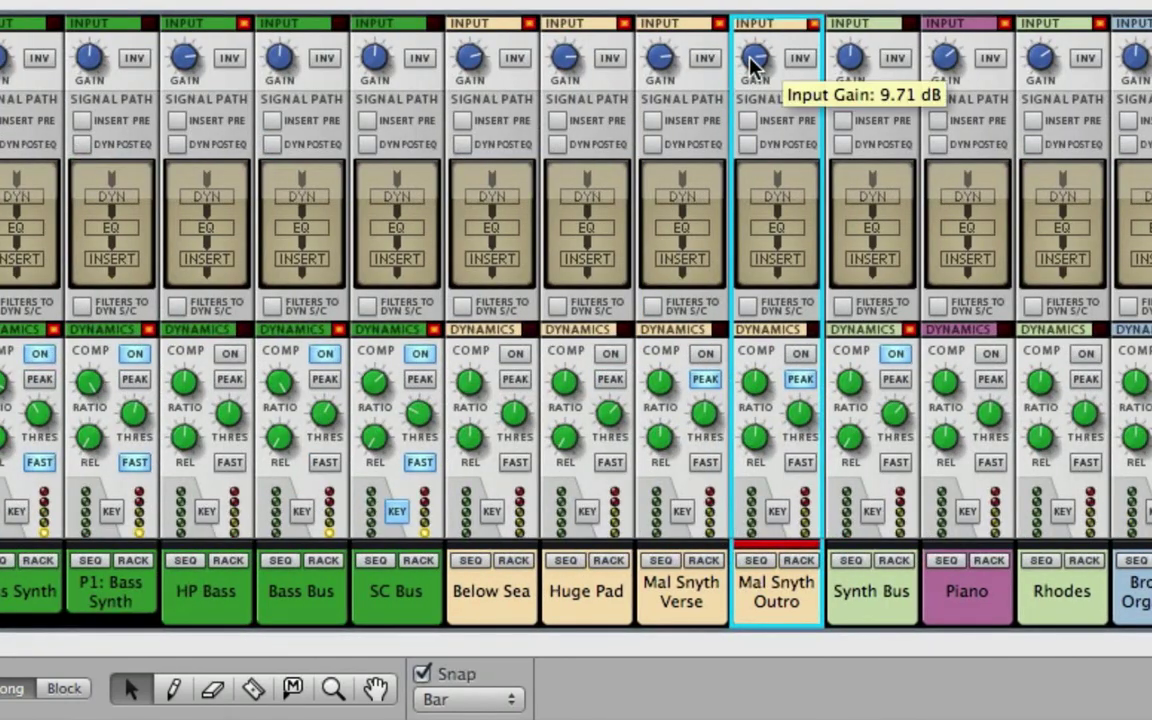
pyautogui.moveTo(750, 58); pyautogui.dragTo(748, 48)
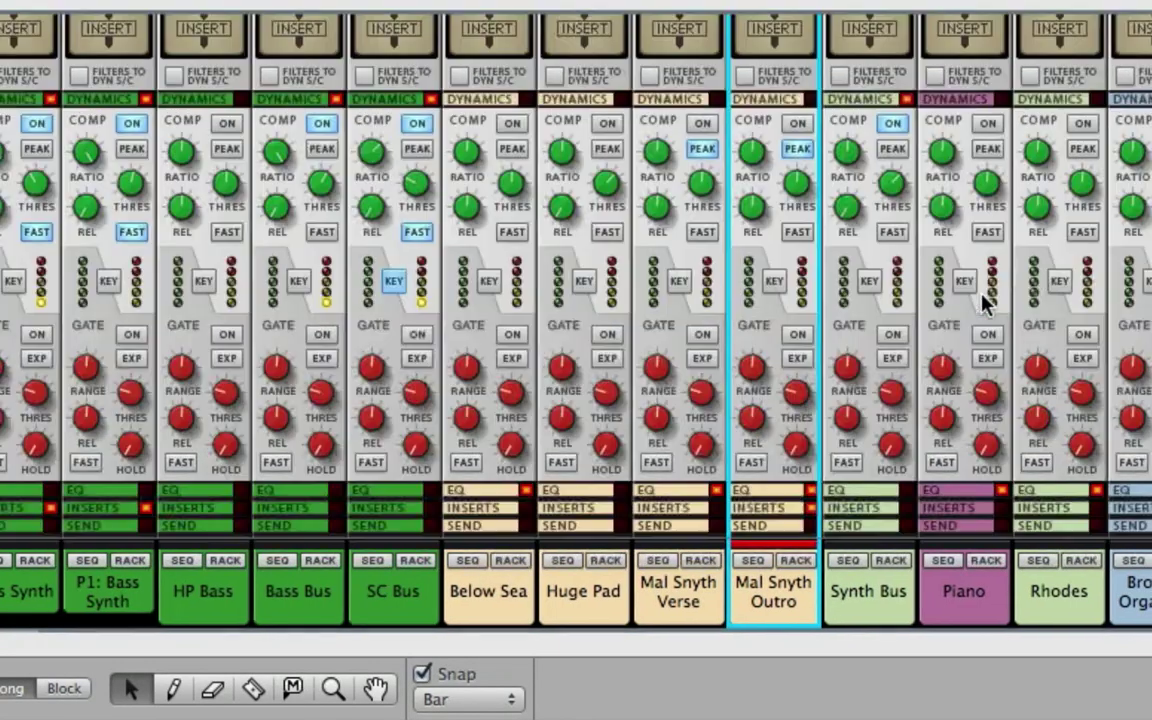
pyautogui.scroll(-8, 983, 305)
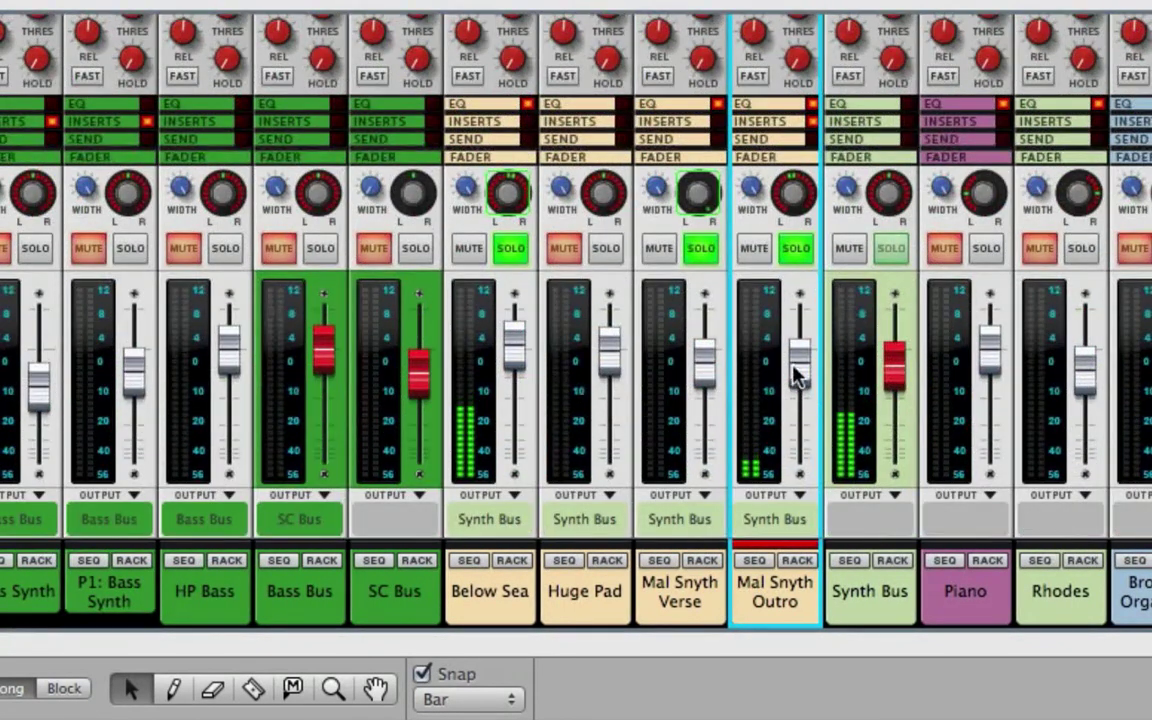
pyautogui.moveTo(797, 373)
pyautogui.mouseDown()
pyautogui.moveTo(797, 349)
pyautogui.moveTo(797, 368)
pyautogui.mouseUp()
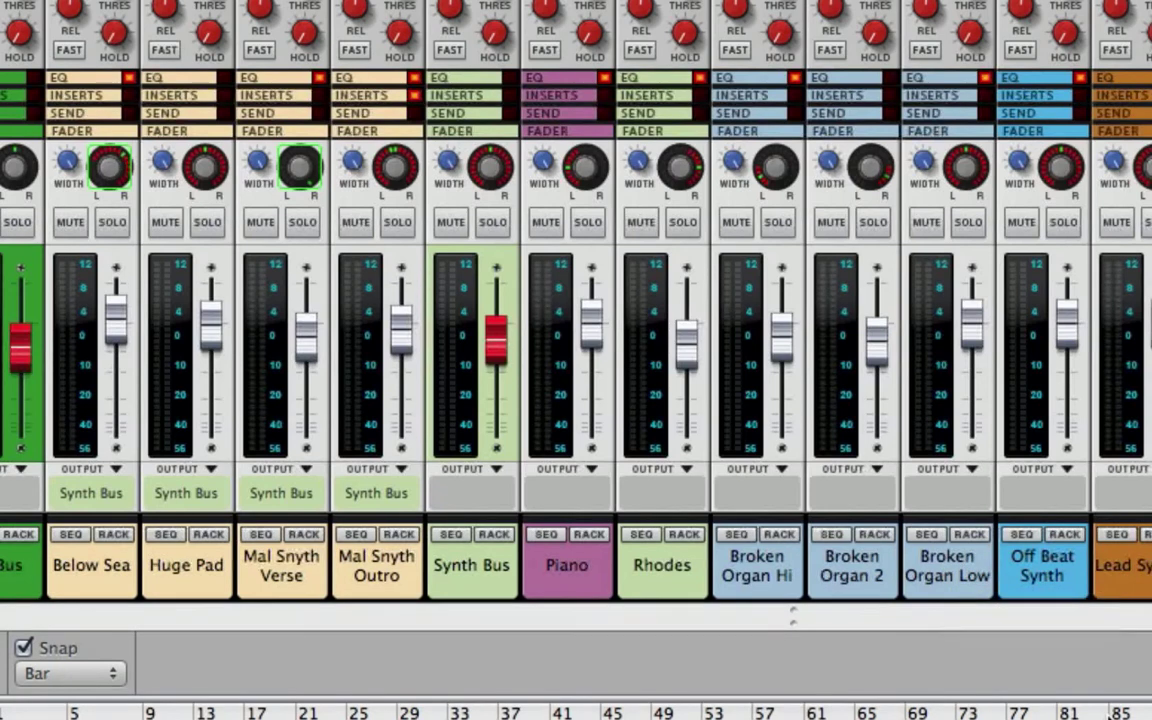
# Play the song, listen to the Broken Organ Low channel in solo, and return to the full mix
pyautogui.press('space')
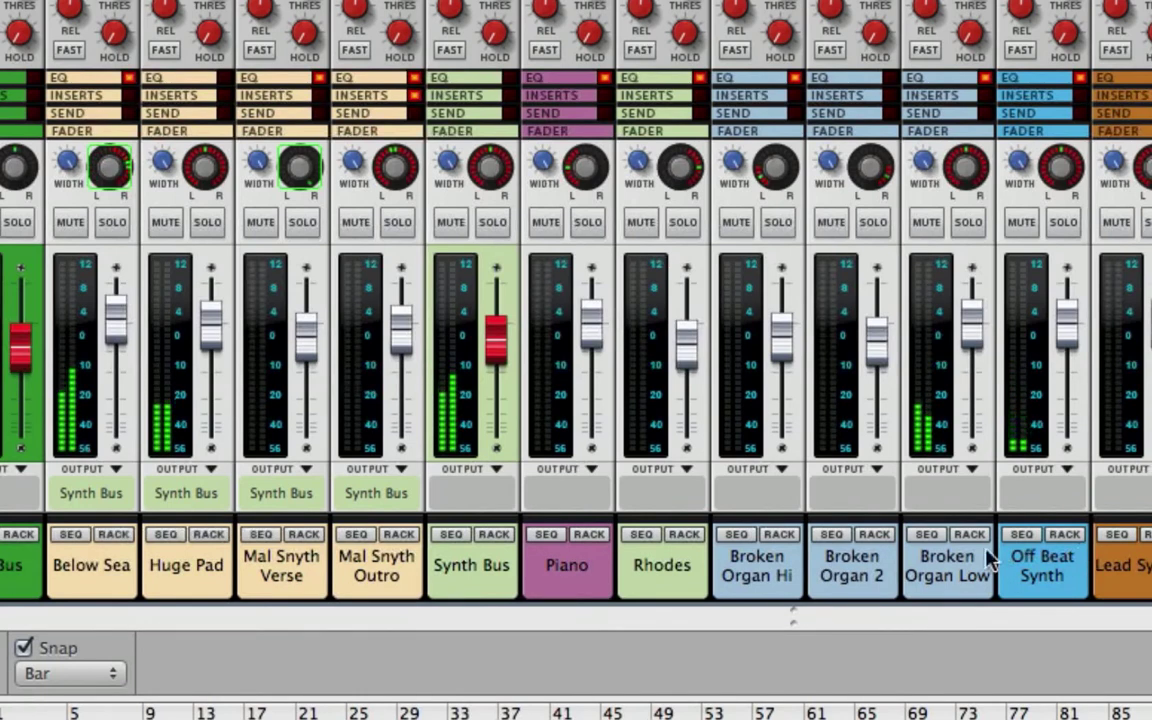
pyautogui.click(968, 222)
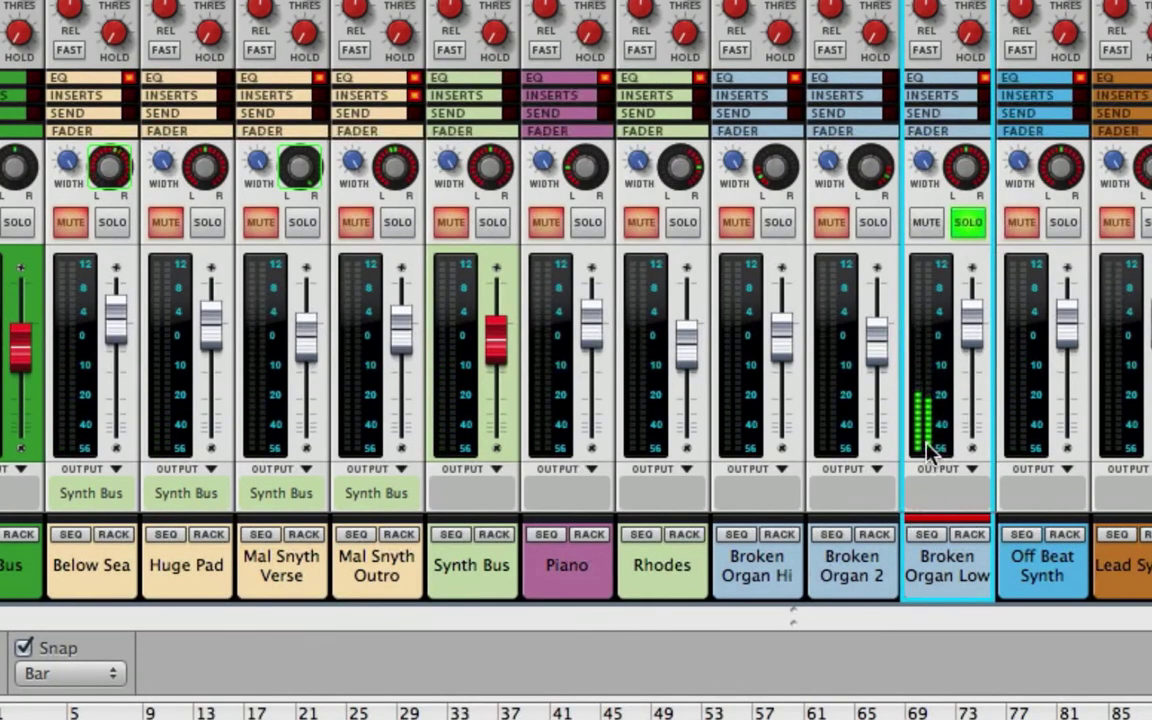
pyautogui.click(966, 226)
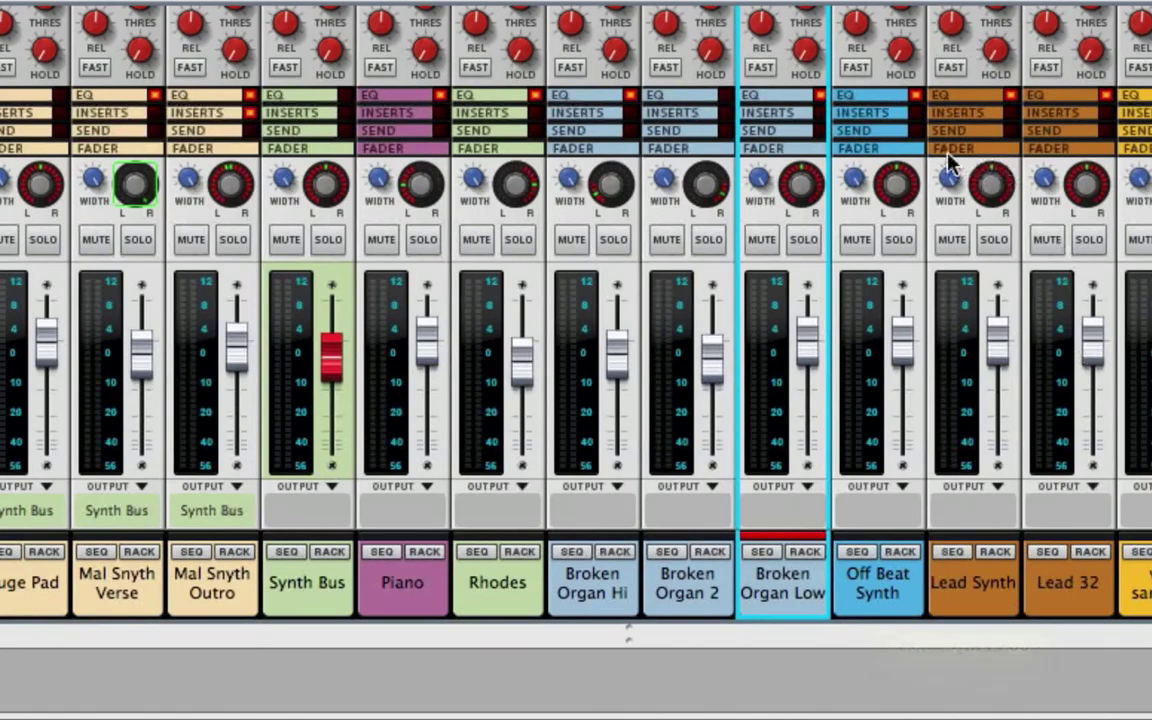
# Pan the Lead Synth channel left to -49 and the Lead 32 channel to the right as its counterpart
pyautogui.click(988, 186)
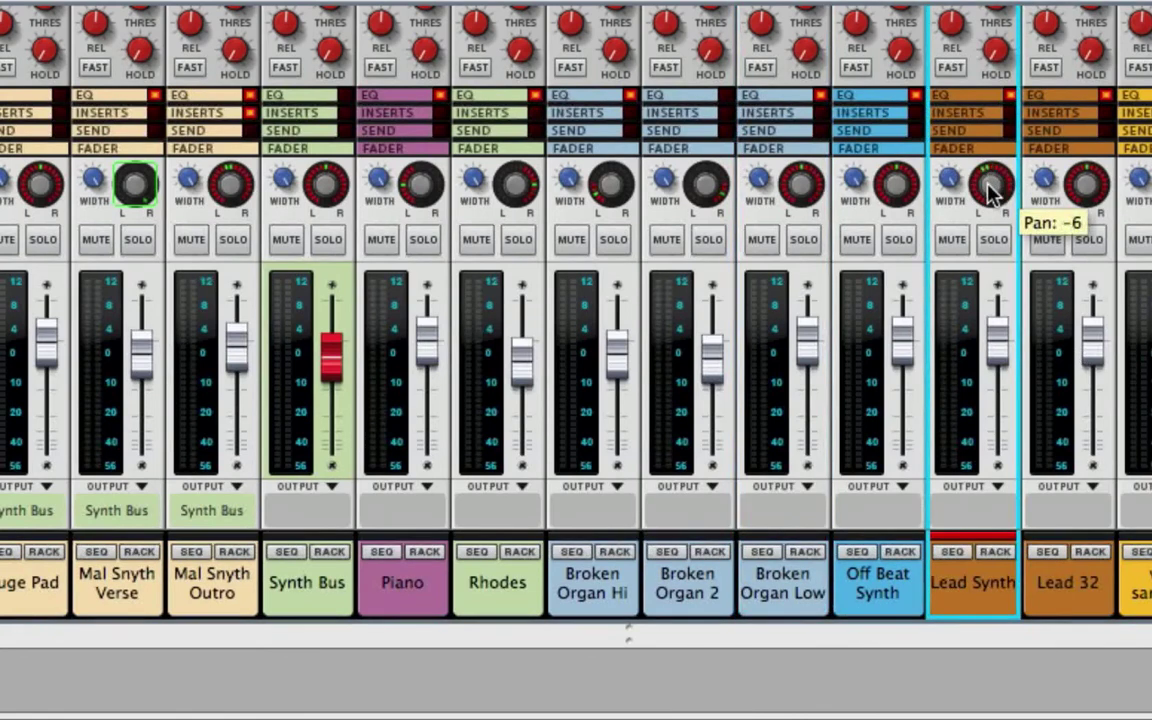
pyautogui.moveTo(988, 193); pyautogui.dragTo(992, 200)
pyautogui.click(1090, 190)
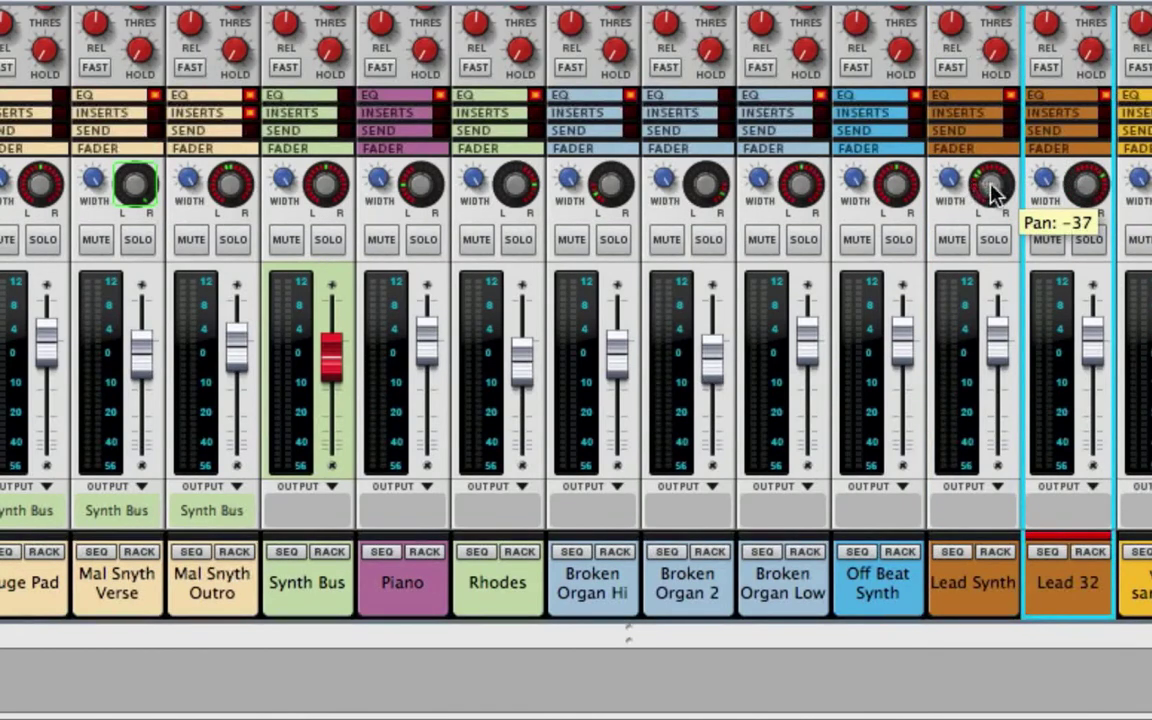
pyautogui.moveTo(993, 188); pyautogui.dragTo(993, 199)
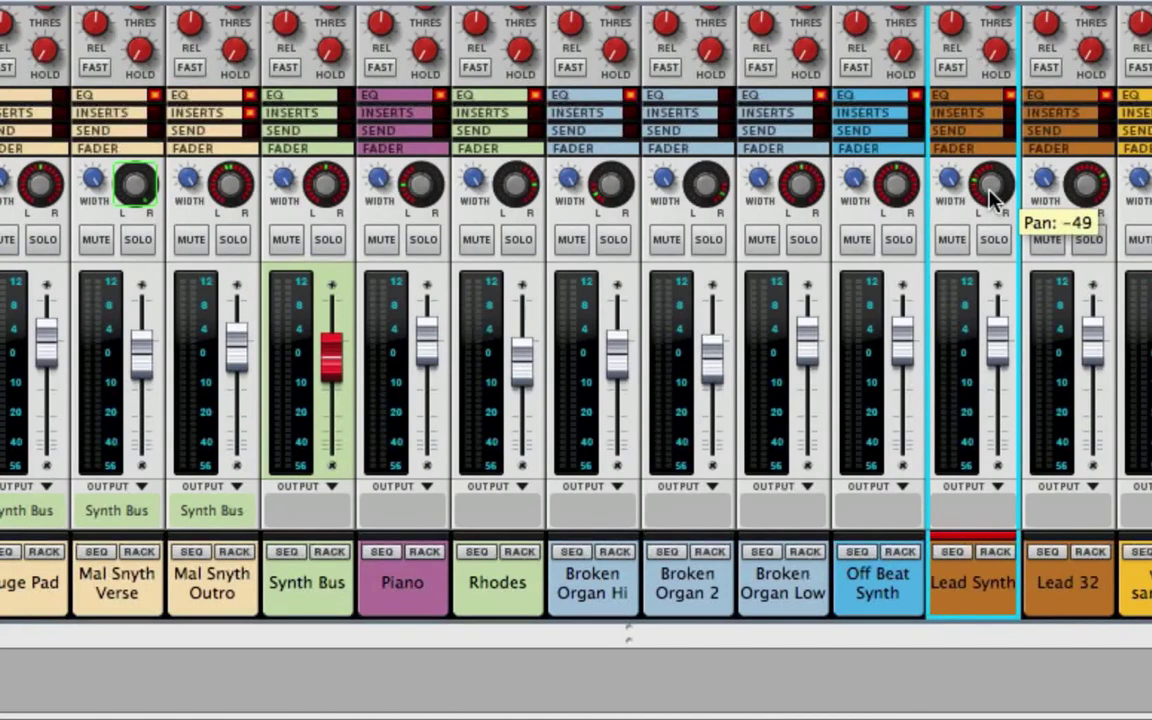
pyautogui.keyDown('shift'); pyautogui.click(1138, 583); pyautogui.keyUp('shift')
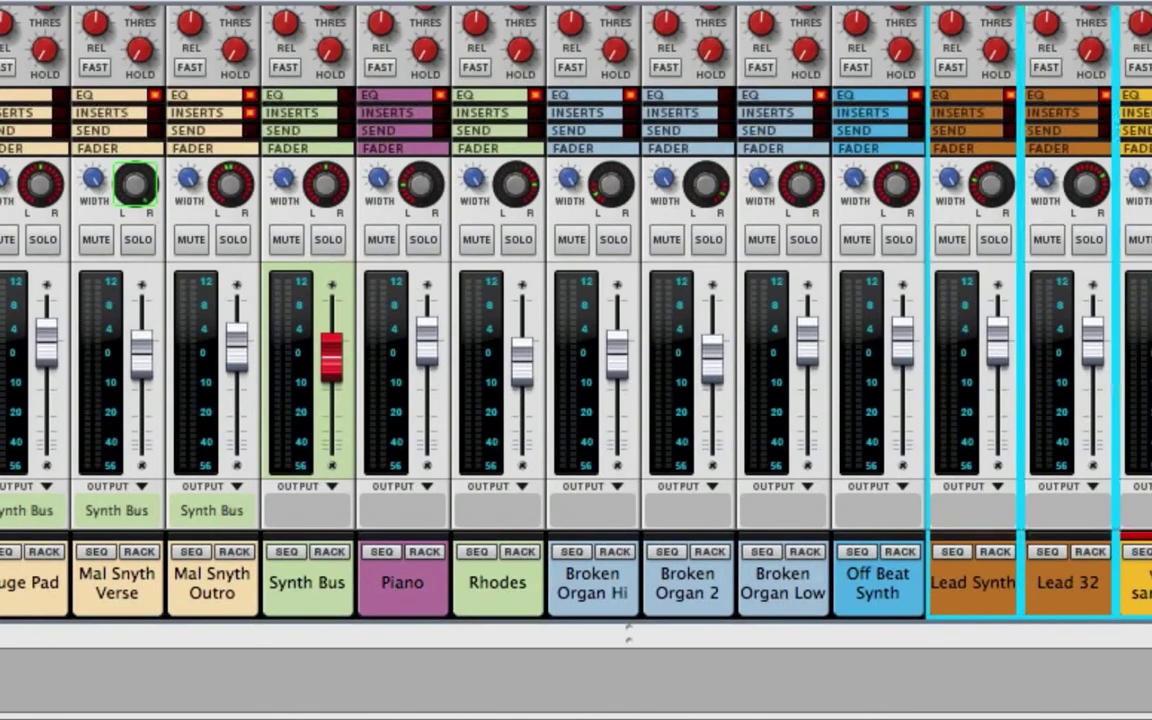
pyautogui.click(1076, 183)
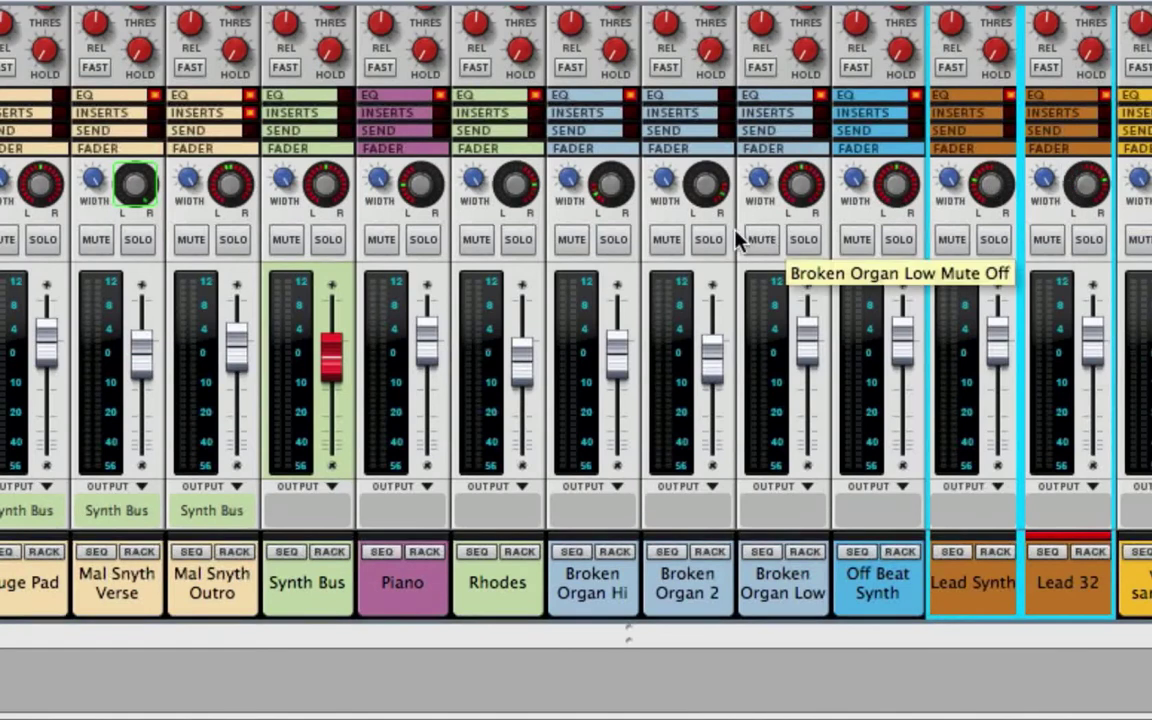
# Pan the Broken Organ Low channel moderately right and the Off Beat Synth channel far left
pyautogui.click(797, 181)
pyautogui.moveTo(797, 183); pyautogui.dragTo(790, 180)
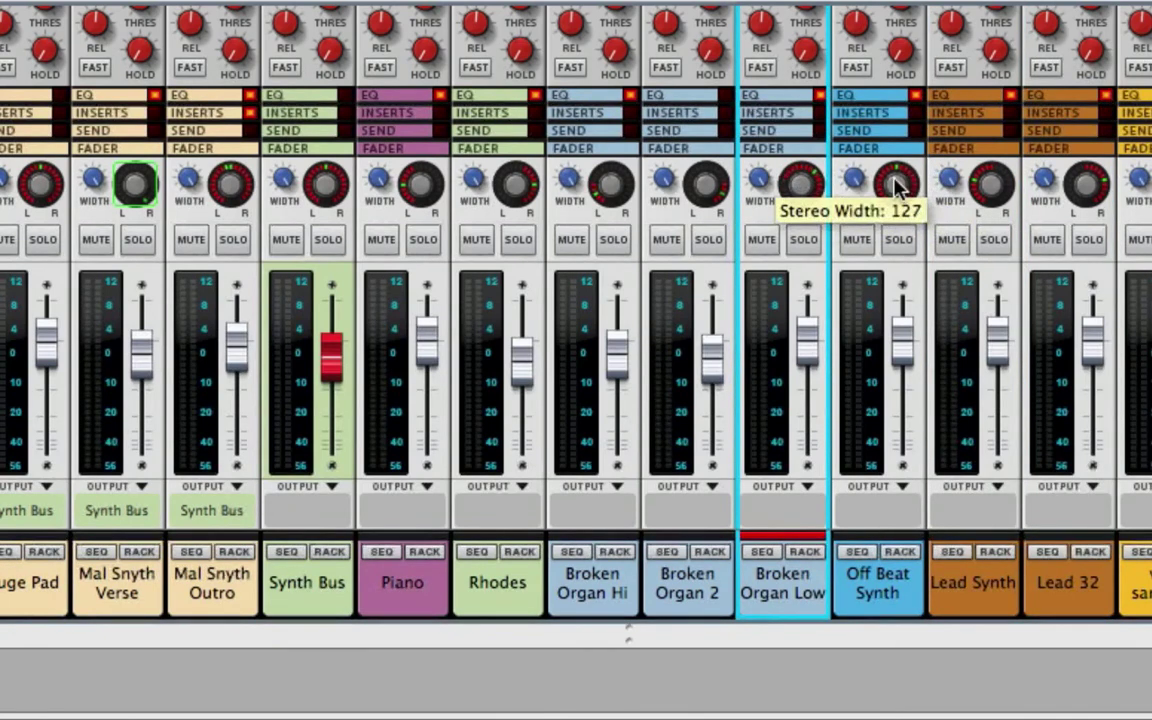
pyautogui.moveTo(892, 181); pyautogui.dragTo(883, 246)
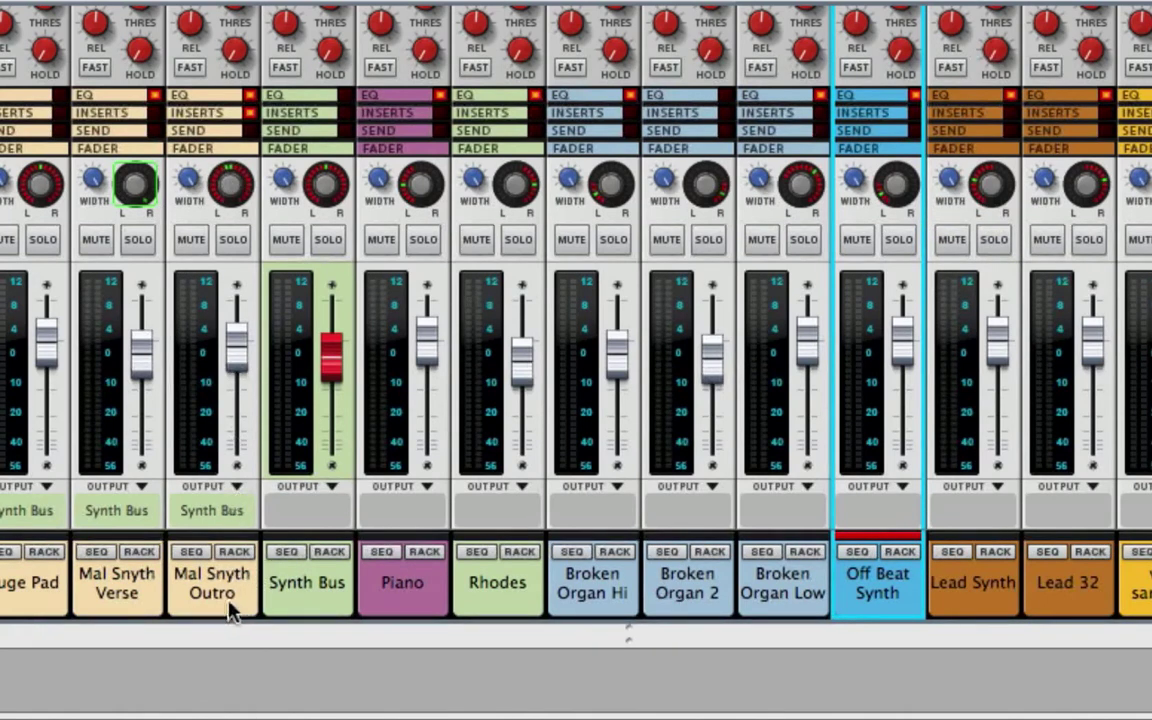
# Try the Mal Snyth Outro channel at pan 0 and, during playback, panned far right
pyautogui.click(228, 188)
pyautogui.moveTo(228, 188); pyautogui.dragTo(204, 184)
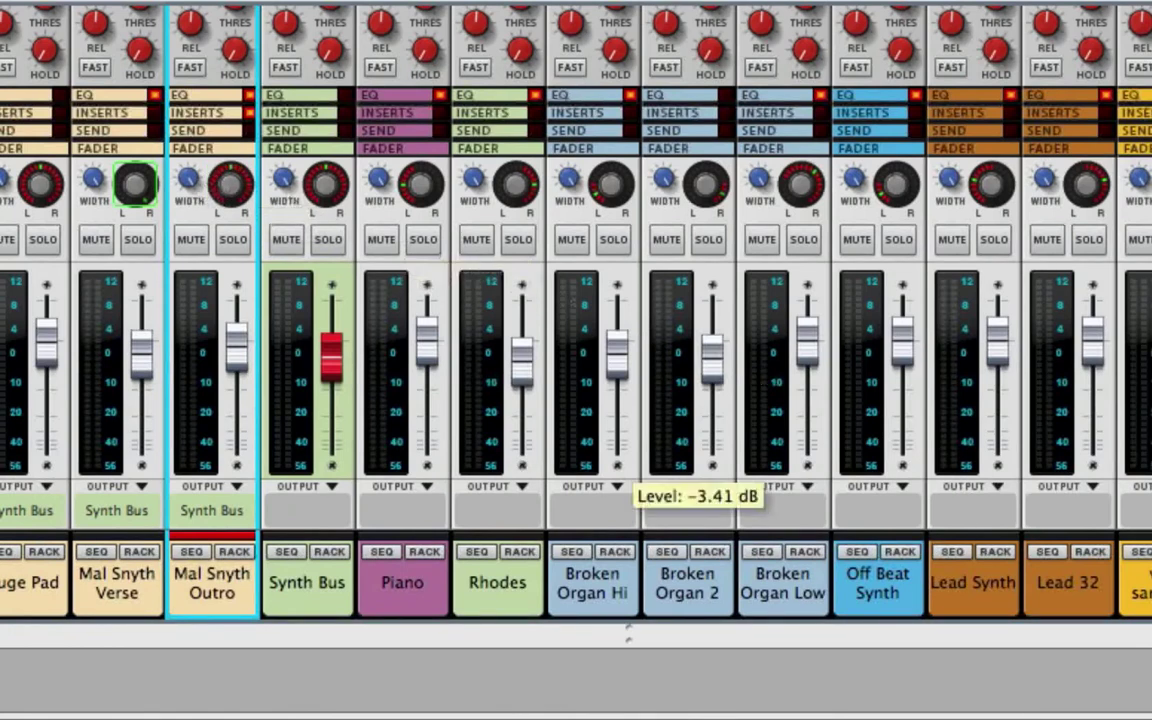
pyautogui.press('space')
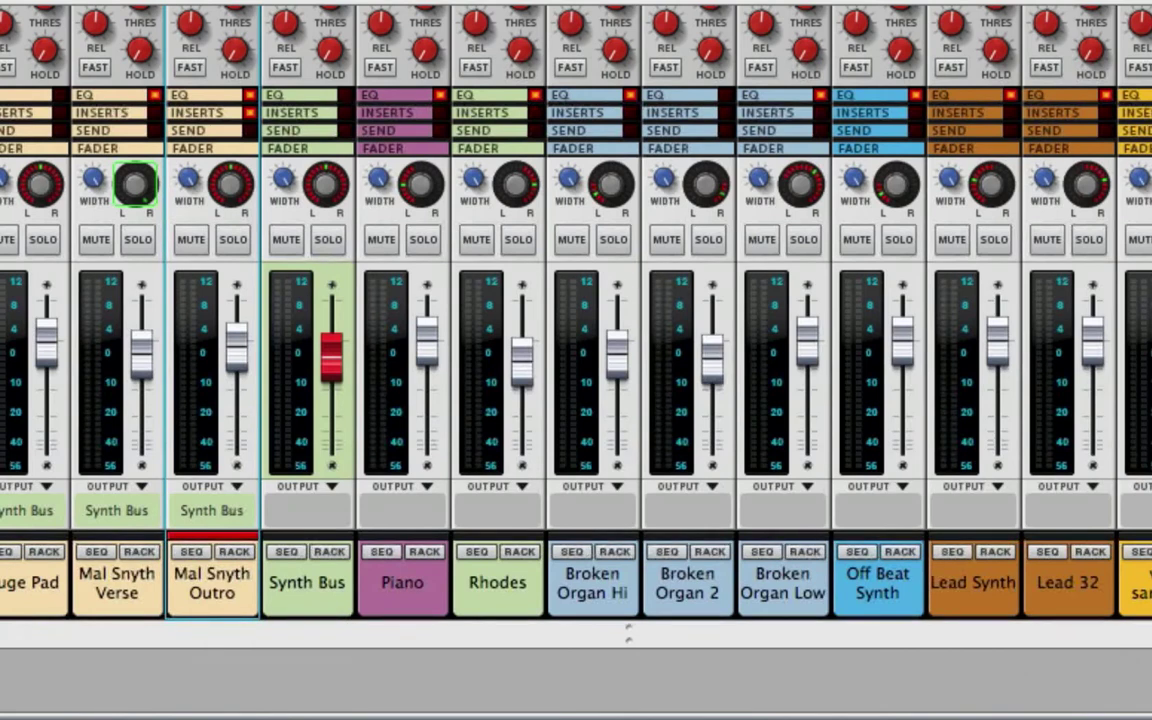
pyautogui.press('space')
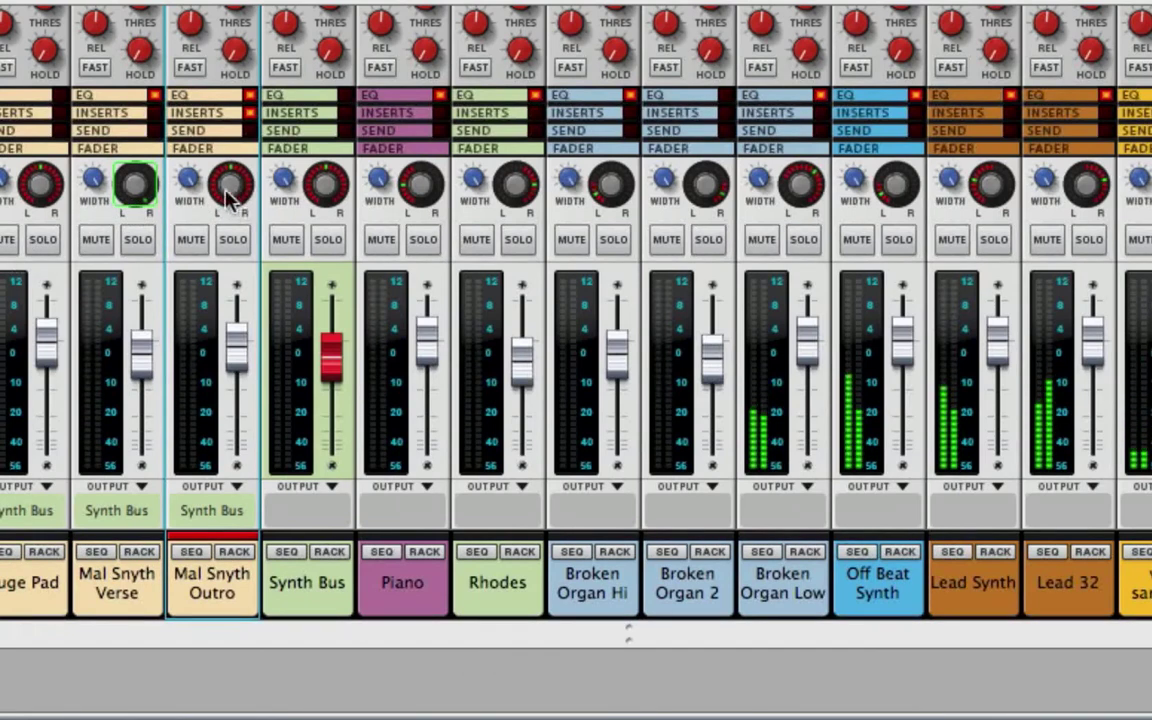
pyautogui.moveTo(226, 194)
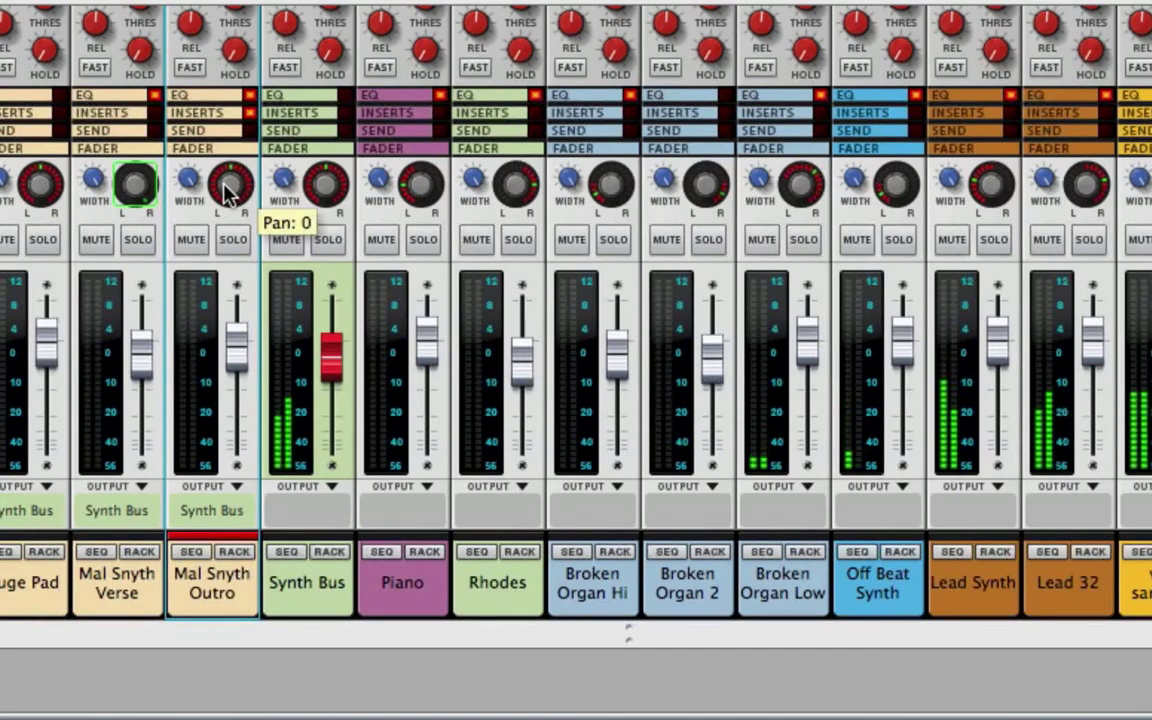
pyautogui.moveTo(225, 184)
pyautogui.mouseDown()
pyautogui.moveTo(181, 136)
pyautogui.moveTo(203, 170)
pyautogui.moveTo(184, 125)
pyautogui.moveTo(206, 145)
pyautogui.mouseUp()
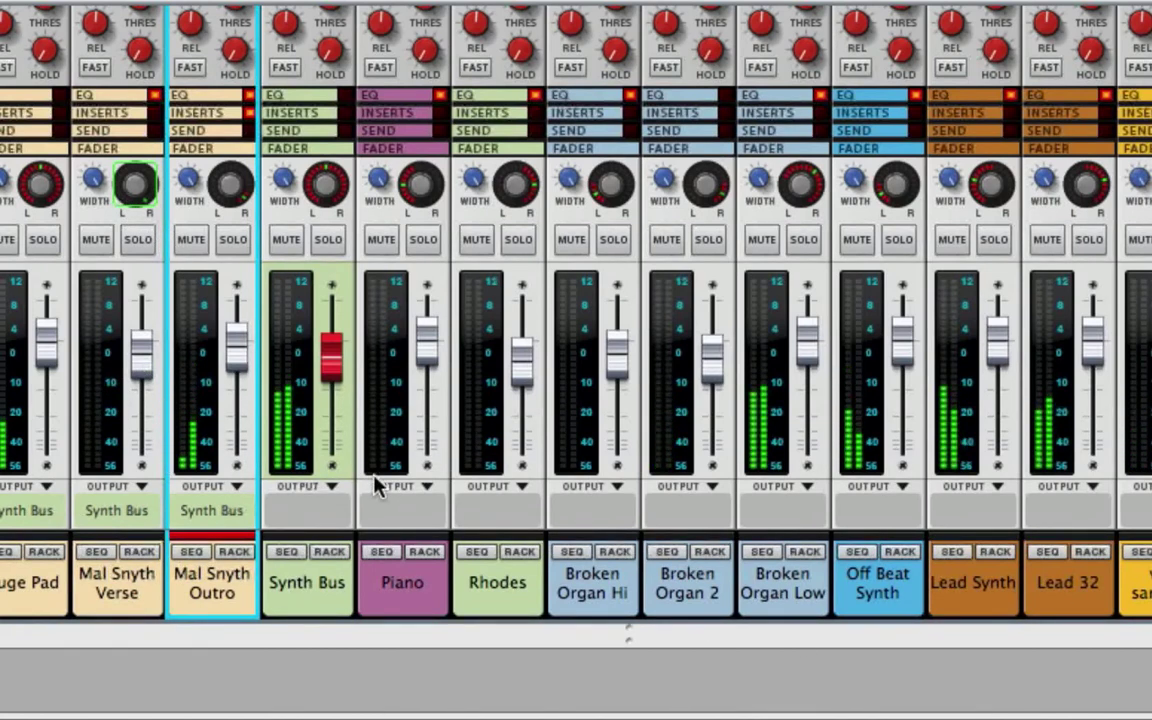
# Raise the Mal Snyth Verse fader slightly and lower the Mal Snyth Outro fader
pyautogui.click(140, 368)
pyautogui.moveTo(138, 360)
pyautogui.mouseDown()
pyautogui.moveTo(139, 404)
pyautogui.moveTo(136, 345)
pyautogui.moveTo(134, 360)
pyautogui.mouseUp()
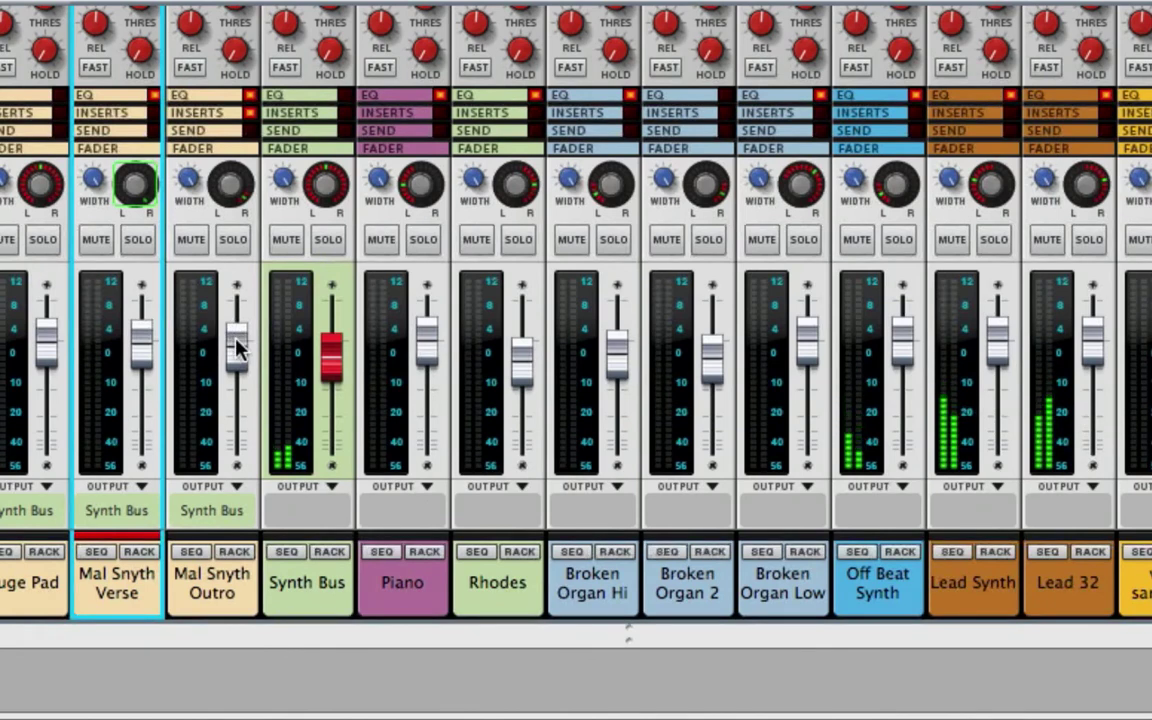
pyautogui.moveTo(234, 342); pyautogui.dragTo(267, 363)
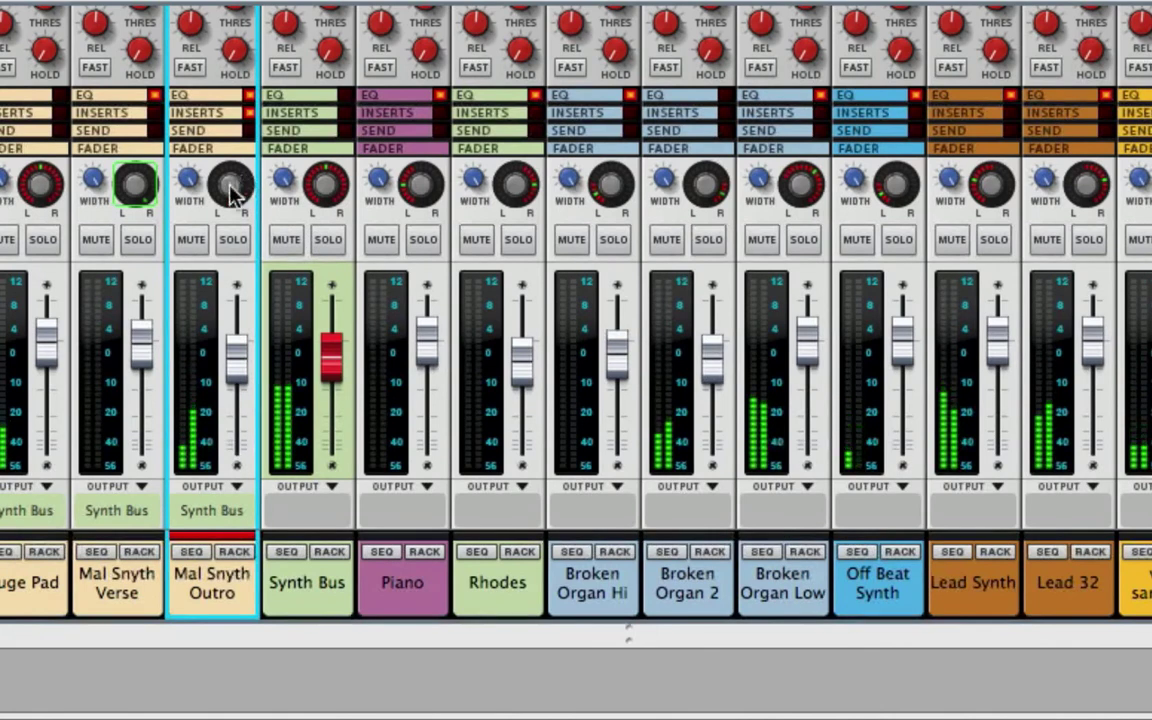
# Try the Mal Snyth Outro channel panned far left, and settle its pan far right
pyautogui.moveTo(231, 193); pyautogui.dragTo(231, 280)
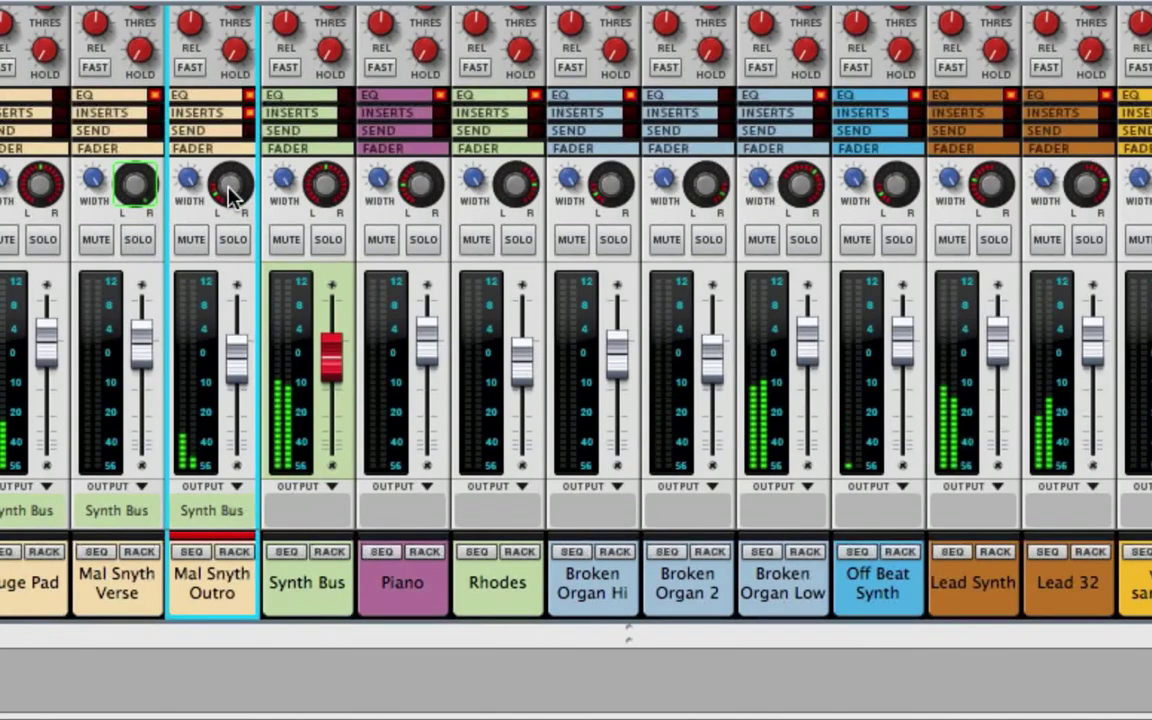
pyautogui.moveTo(230, 195)
pyautogui.moveTo(230, 195); pyautogui.dragTo(207, 114)
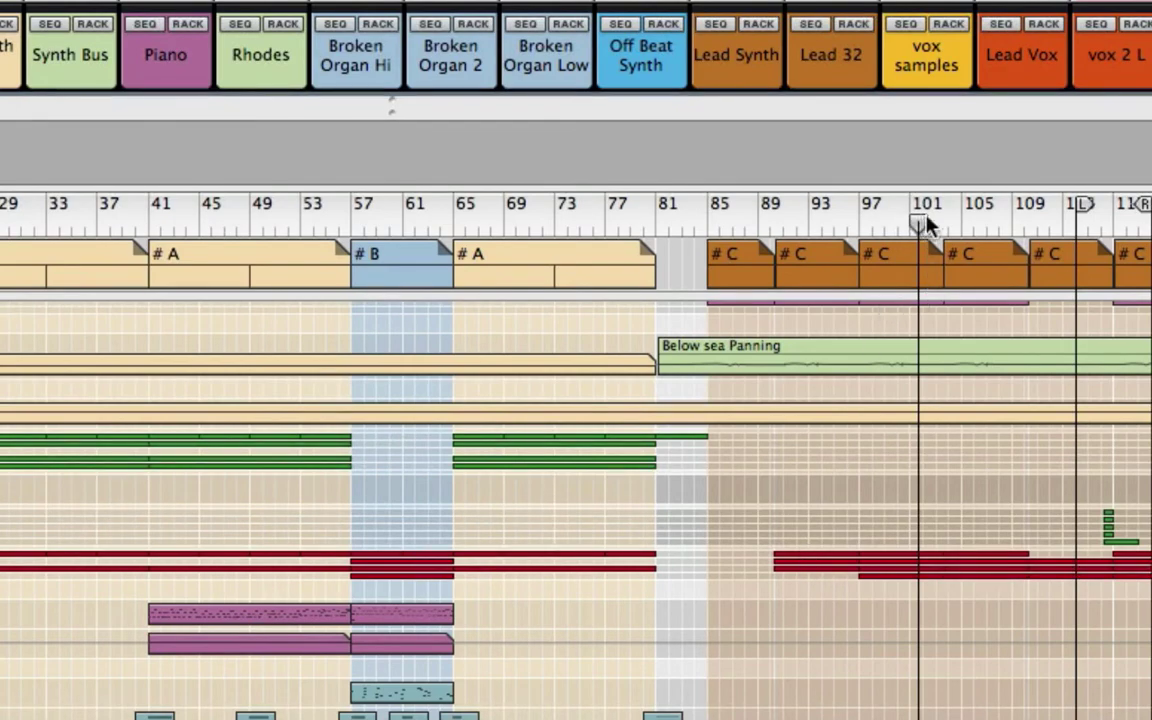
# Play from about bar 83 and try the Below Sea channel panned right, far left at about -78 and back near centre
pyautogui.moveTo(923, 226)
pyautogui.mouseDown()
pyautogui.moveTo(650, 226)
pyautogui.moveTo(695, 230)
pyautogui.mouseUp()
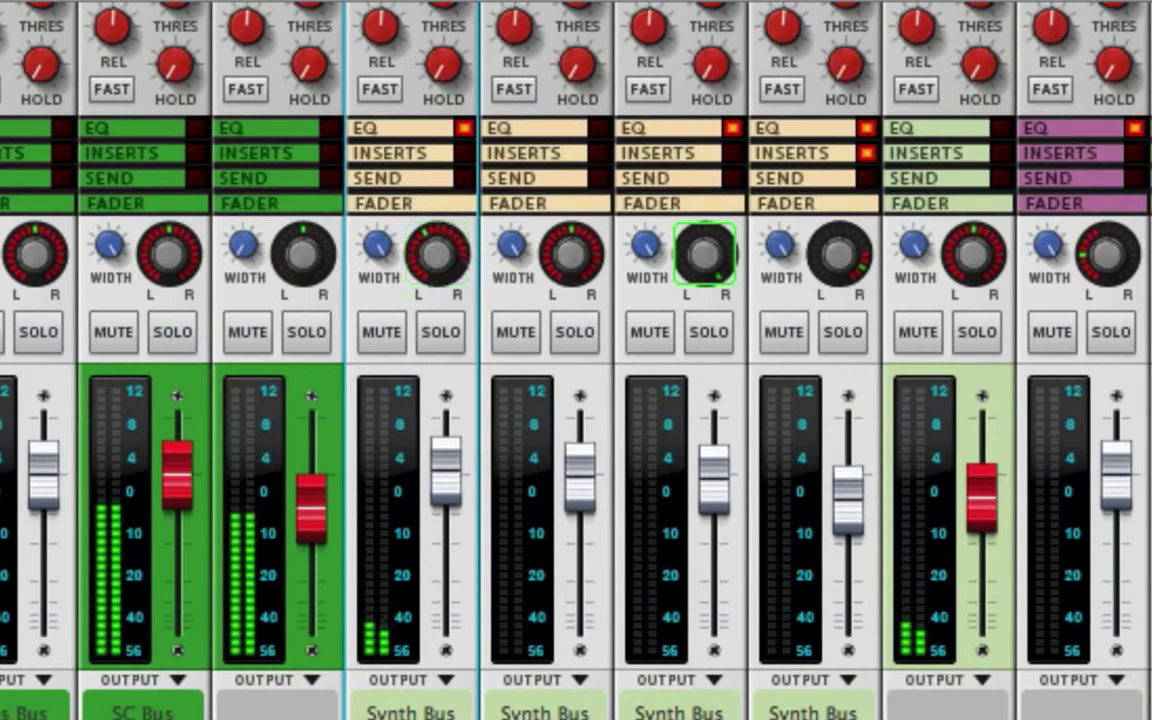
pyautogui.moveTo(437, 253); pyautogui.dragTo(372, 197)
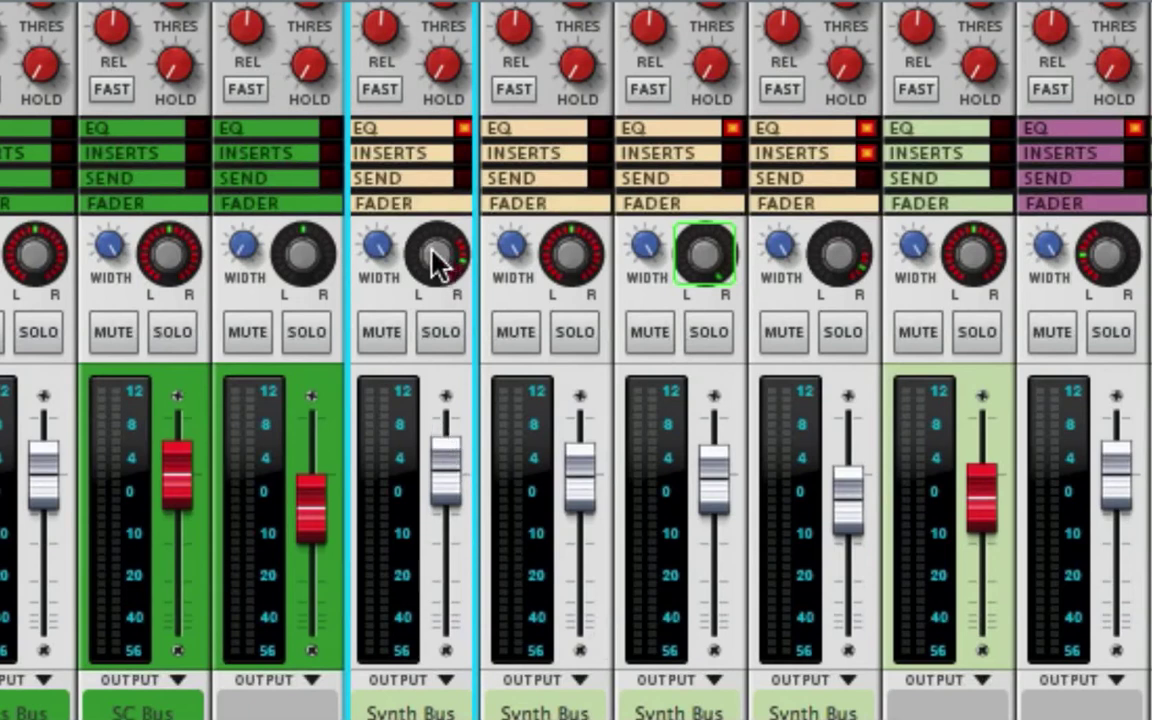
pyautogui.moveTo(440, 258)
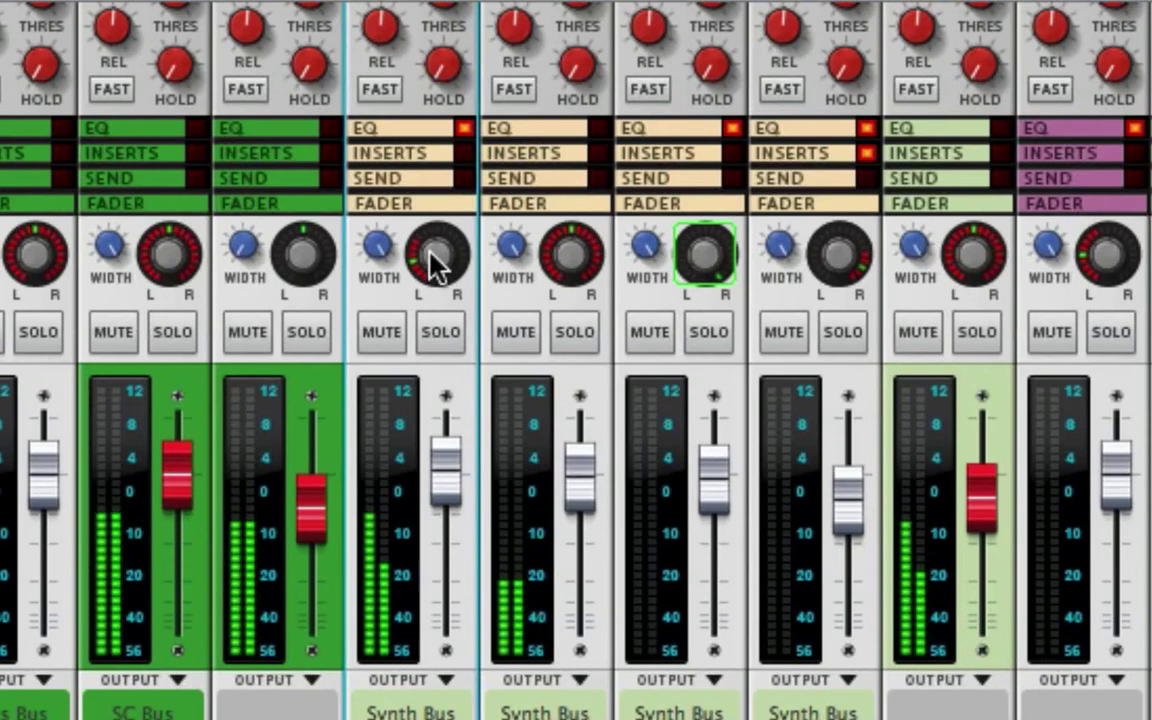
pyautogui.moveTo(429, 253); pyautogui.dragTo(435, 255)
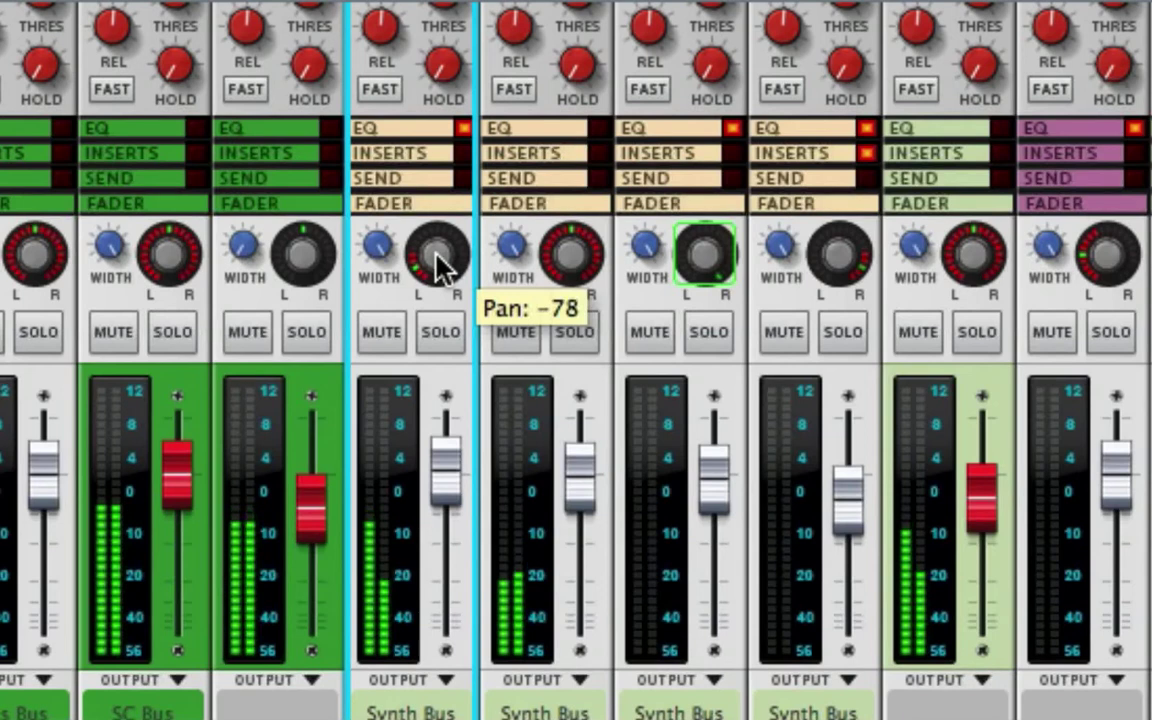
pyautogui.moveTo(436, 255); pyautogui.dragTo(438, 207)
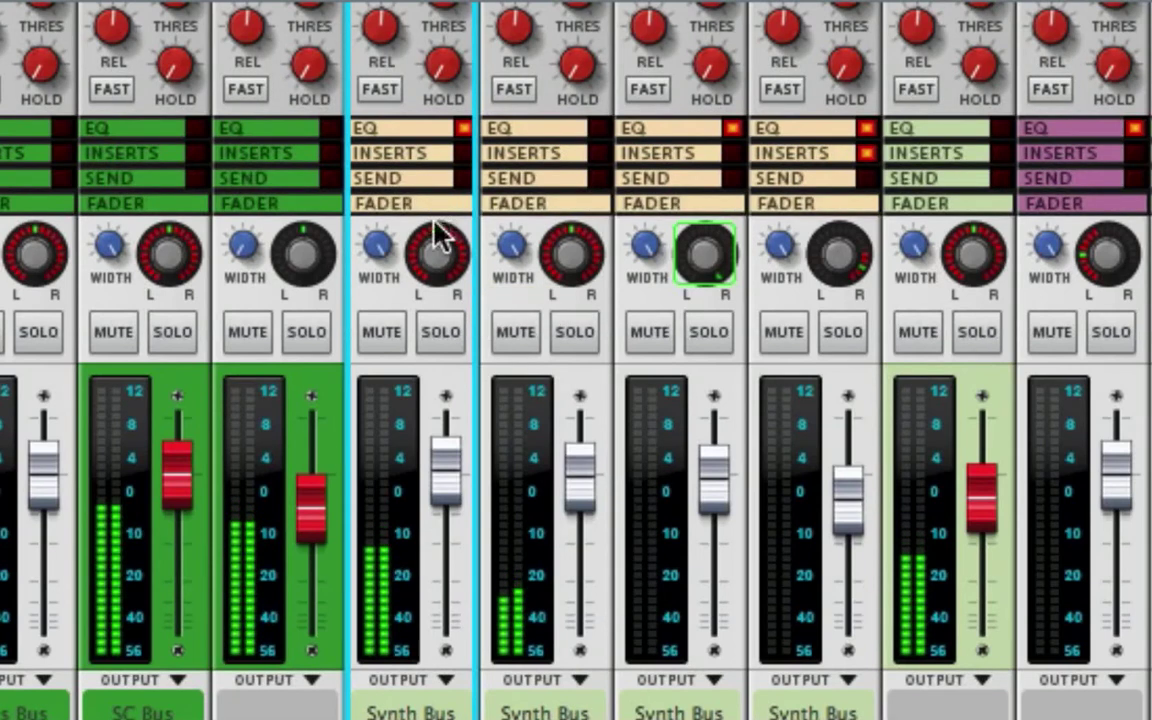
pyautogui.moveTo(460, 530)
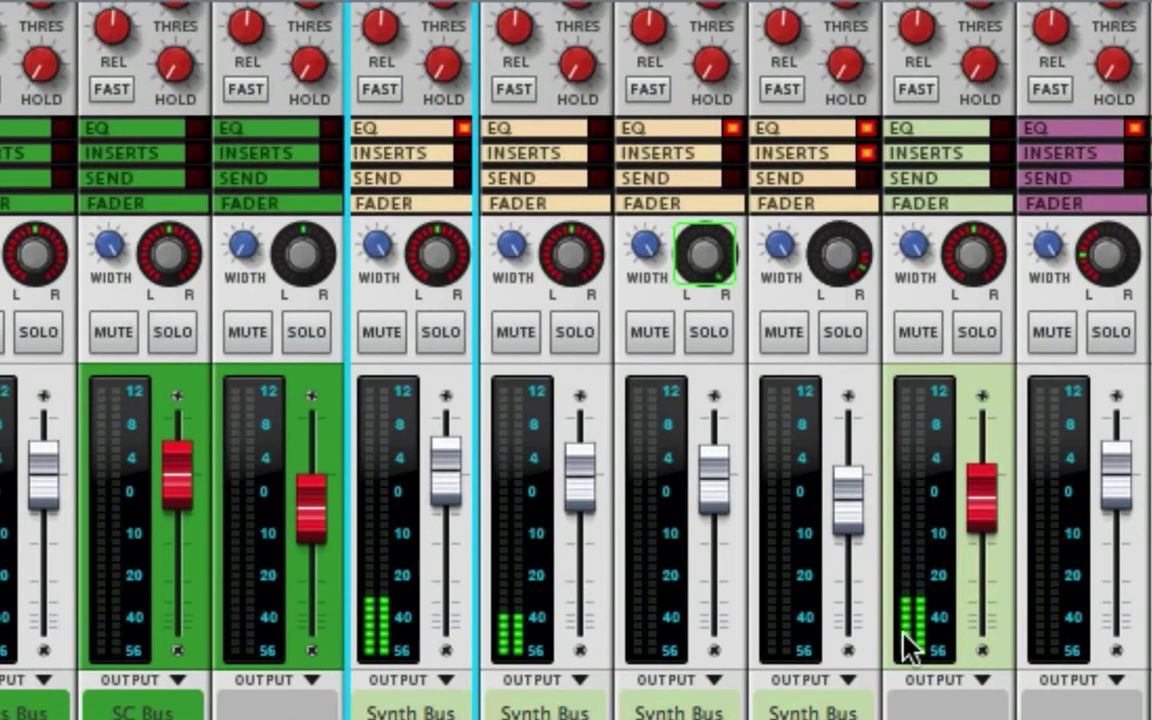
pyautogui.moveTo(440, 262)
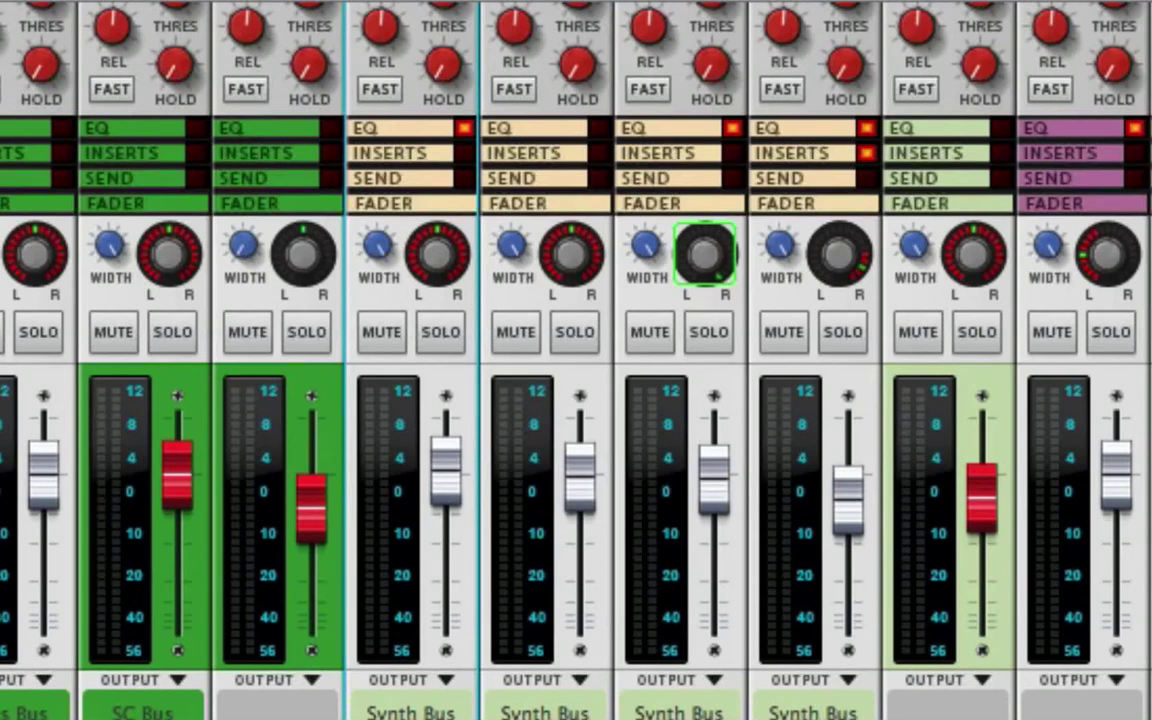
pyautogui.moveTo(437, 255); pyautogui.dragTo(437, 228)
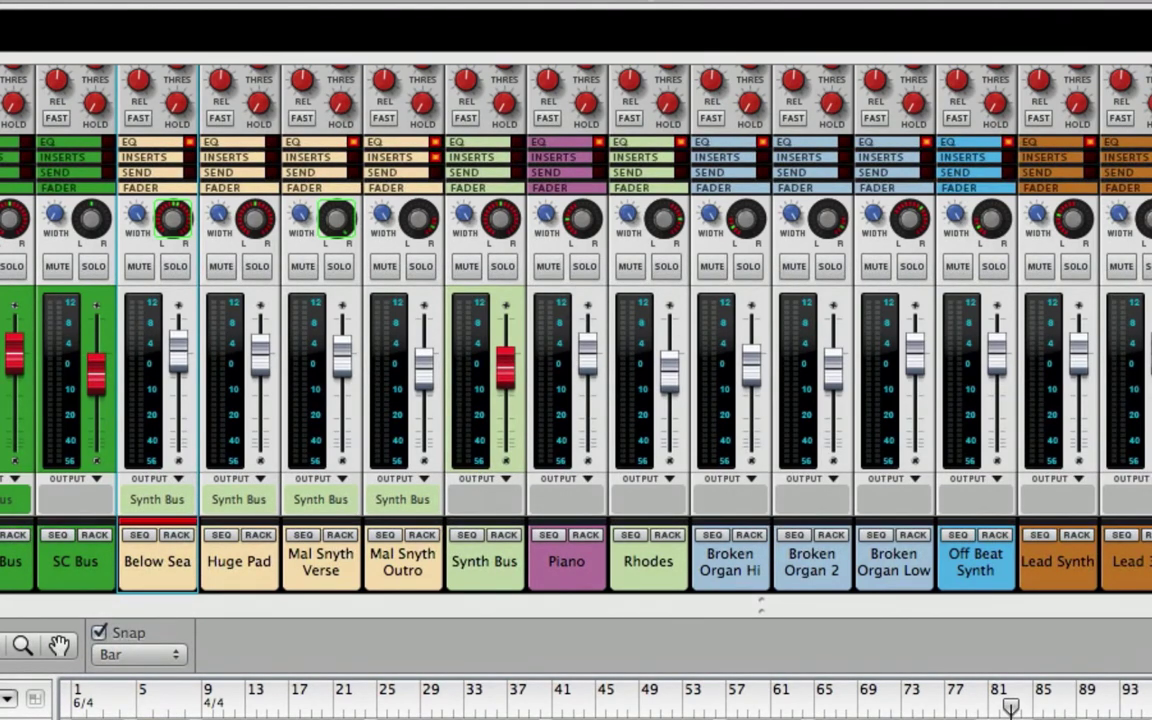
# Lower the Below Sea, Broken Organ Low, Lead Synth and Lead 32 faders slightly, and set the Off Beat Synth level to -3.41 dB
pyautogui.hscroll(3, 576, 330)
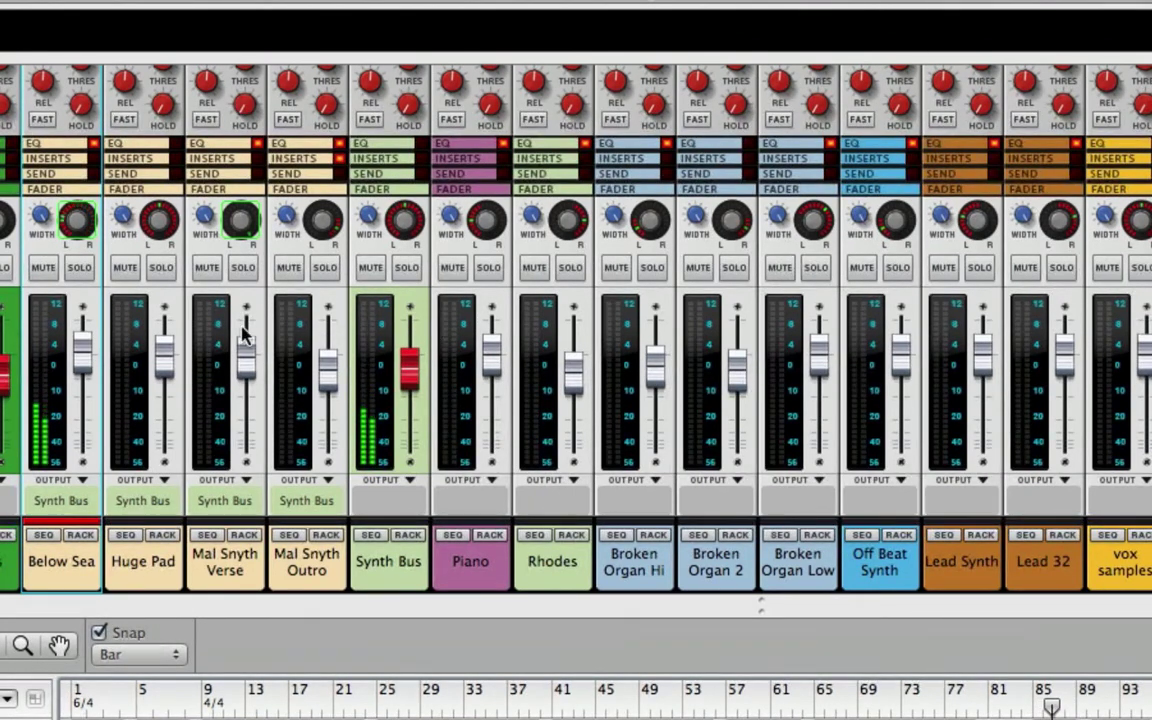
pyautogui.moveTo(81, 362); pyautogui.dragTo(84, 370)
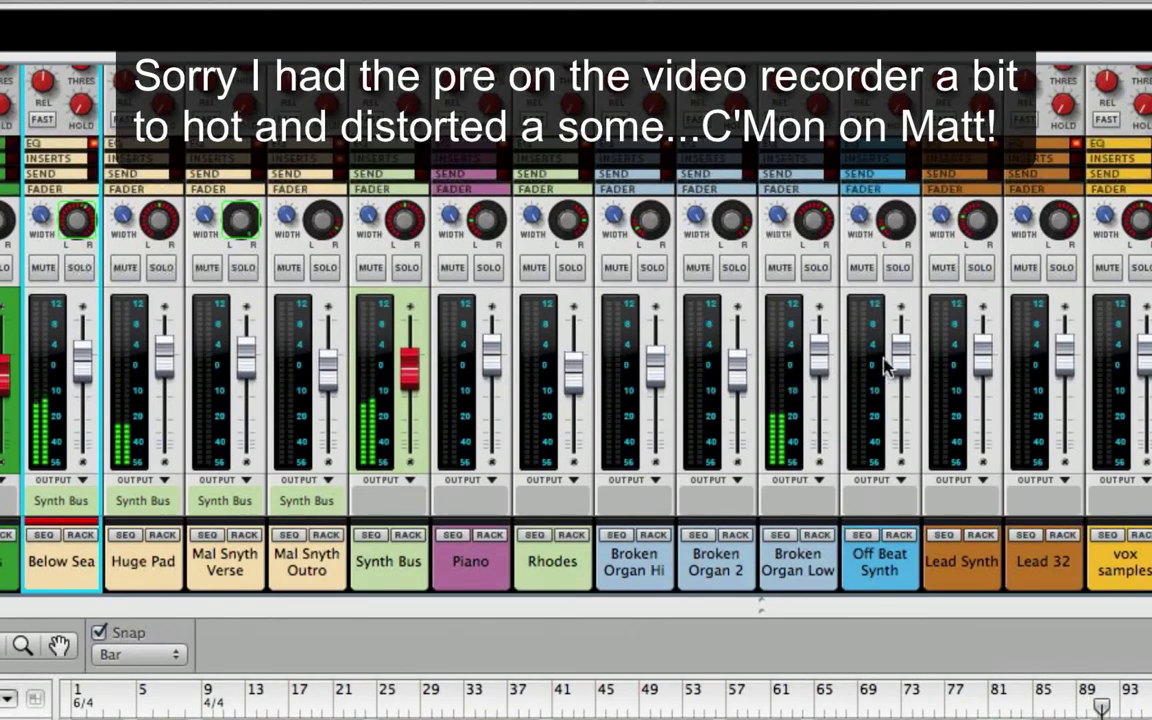
pyautogui.moveTo(900, 352); pyautogui.dragTo(898, 367)
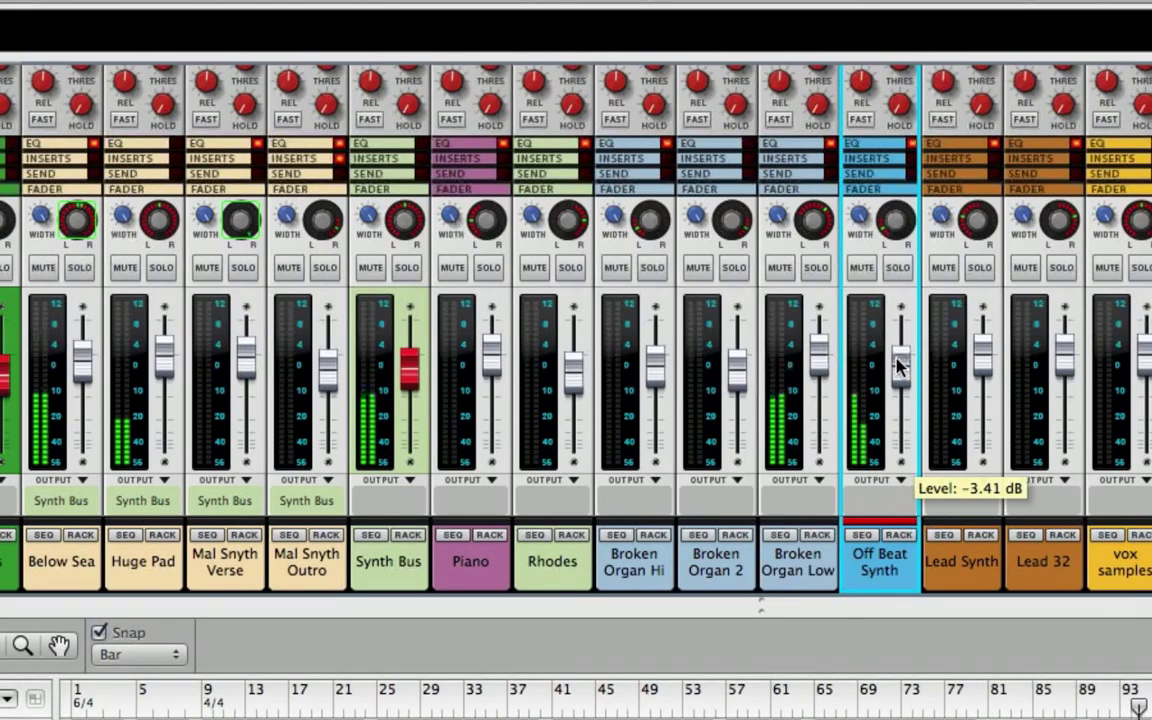
pyautogui.moveTo(822, 360); pyautogui.dragTo(822, 374)
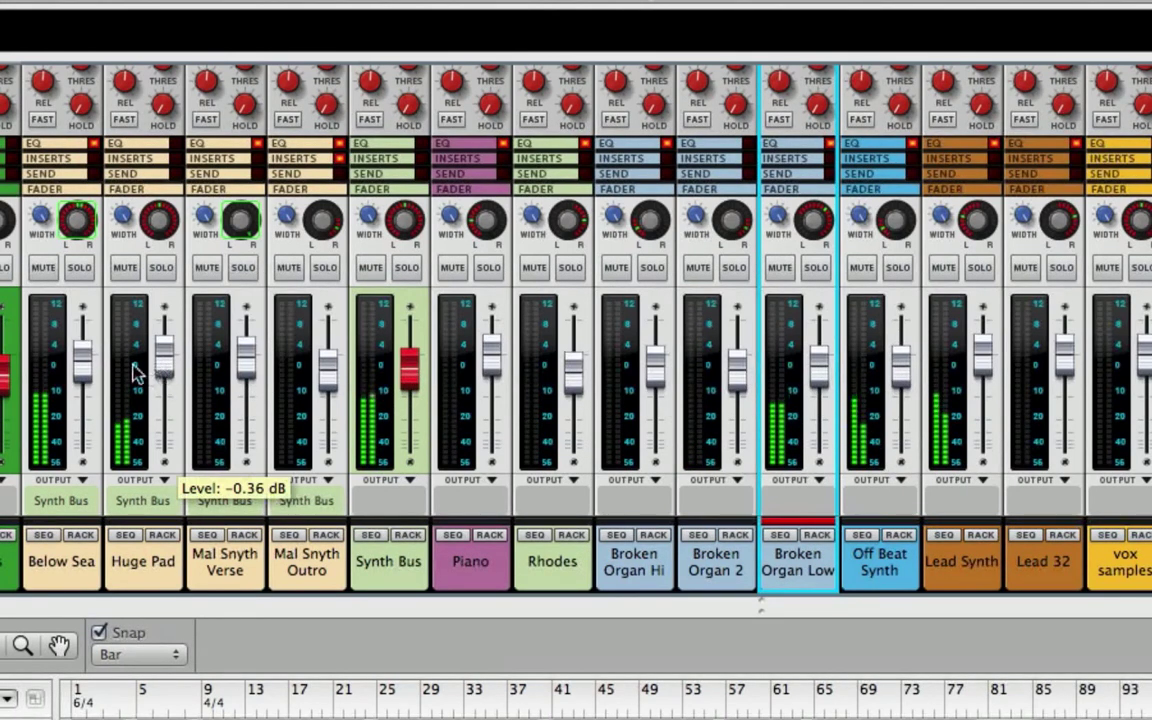
pyautogui.moveTo(76, 376); pyautogui.dragTo(82, 391)
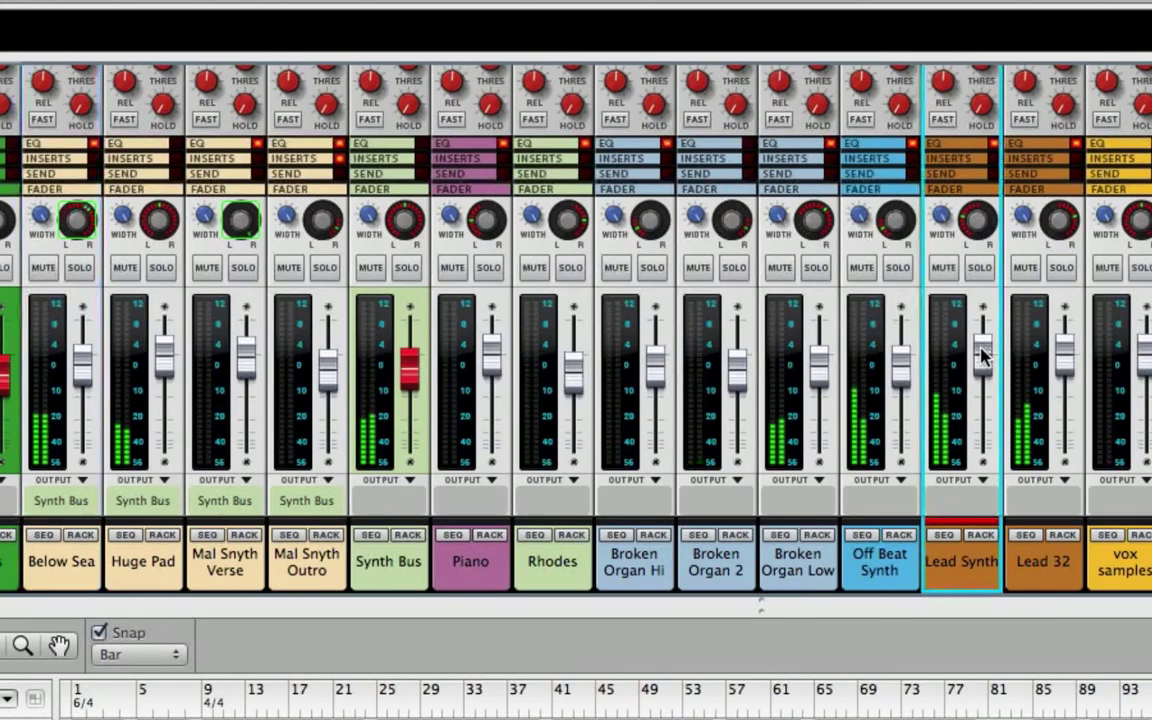
pyautogui.moveTo(982, 346); pyautogui.dragTo(980, 360)
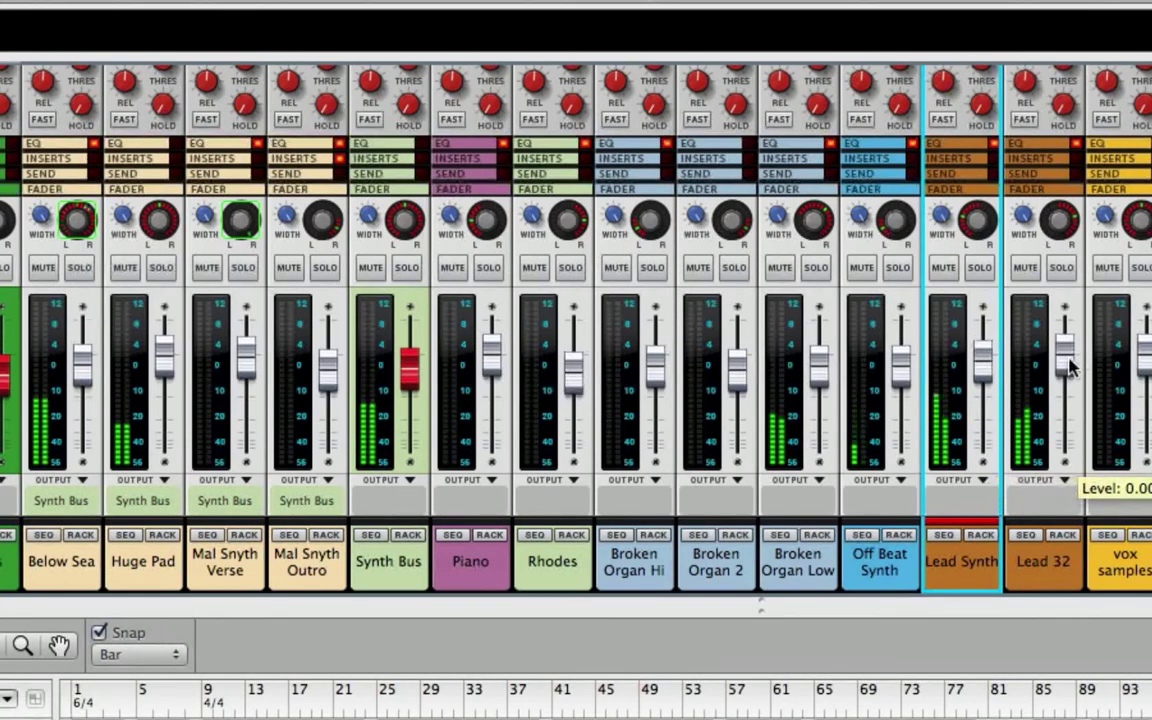
pyautogui.moveTo(1062, 360); pyautogui.dragTo(1070, 374)
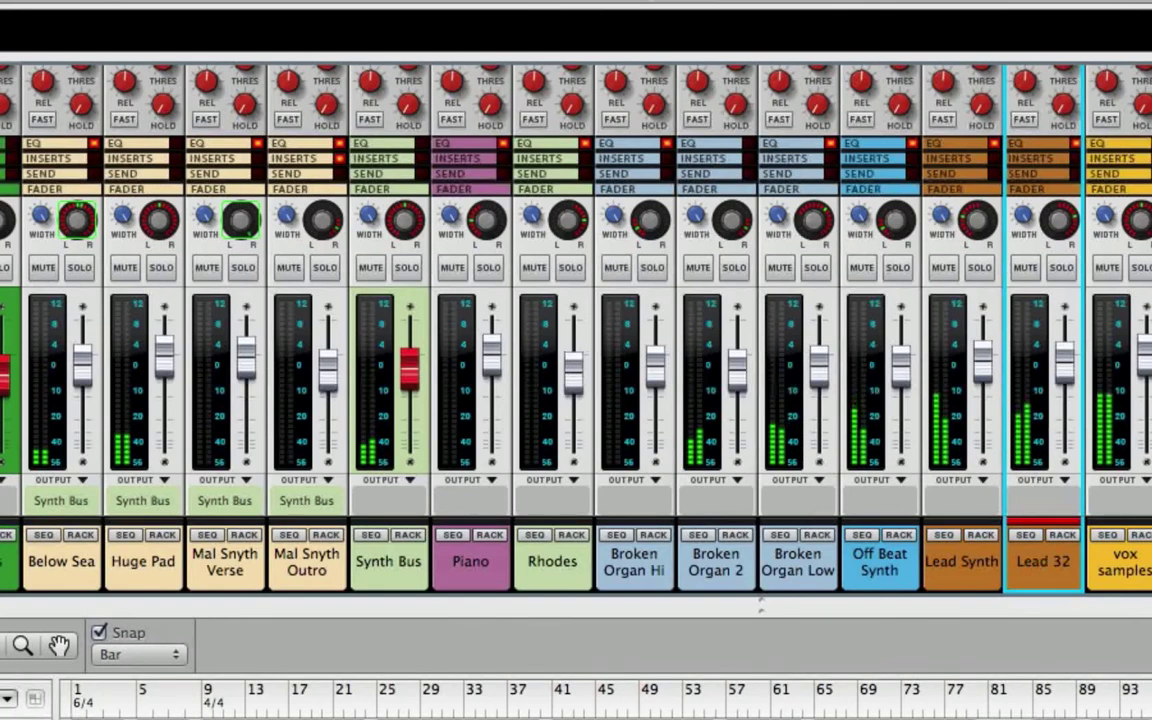
# Mute the vox samples channel and set the Mal Snyth Outro level to -5.08 dB
pyautogui.click(1116, 268)
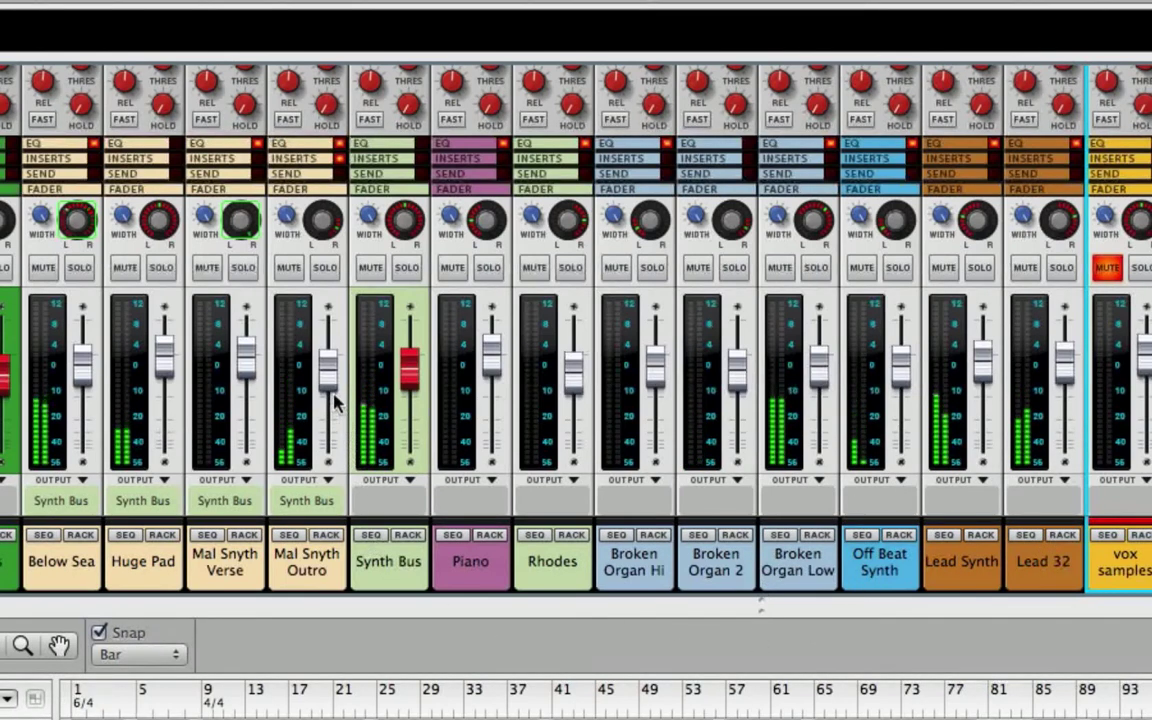
pyautogui.moveTo(328, 378)
pyautogui.mouseDown()
pyautogui.moveTo(331, 393)
pyautogui.moveTo(331, 380)
pyautogui.mouseUp()
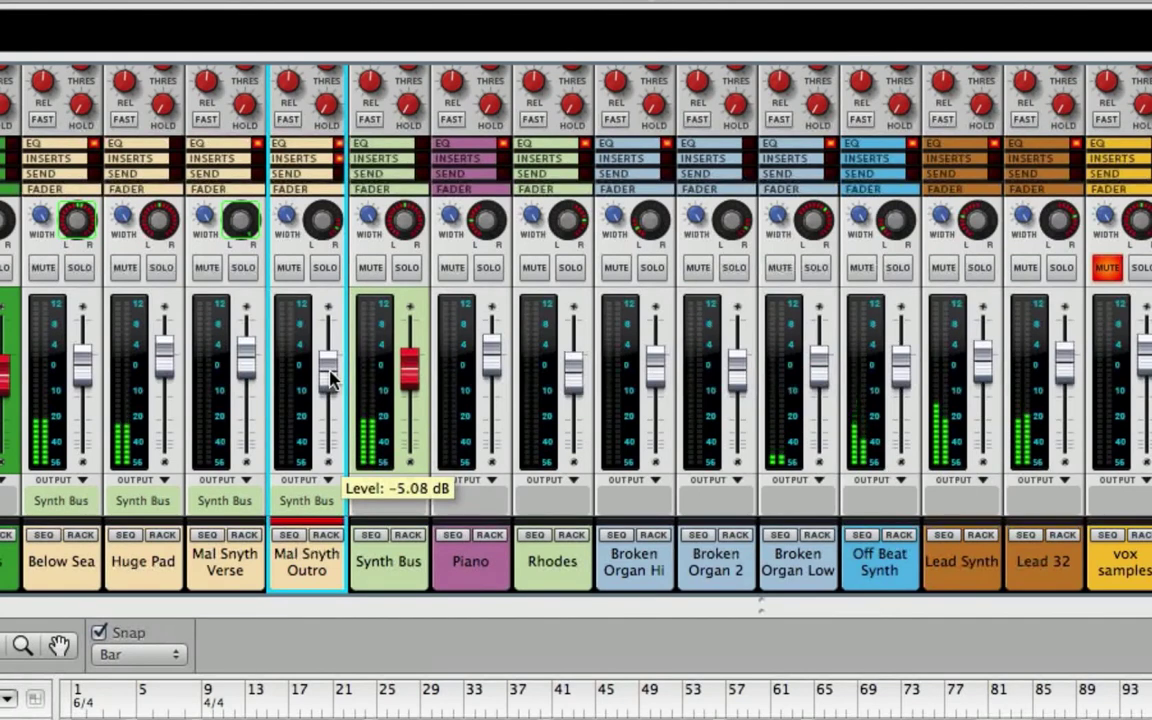
pyautogui.moveTo(330, 372); pyautogui.dragTo(331, 379)
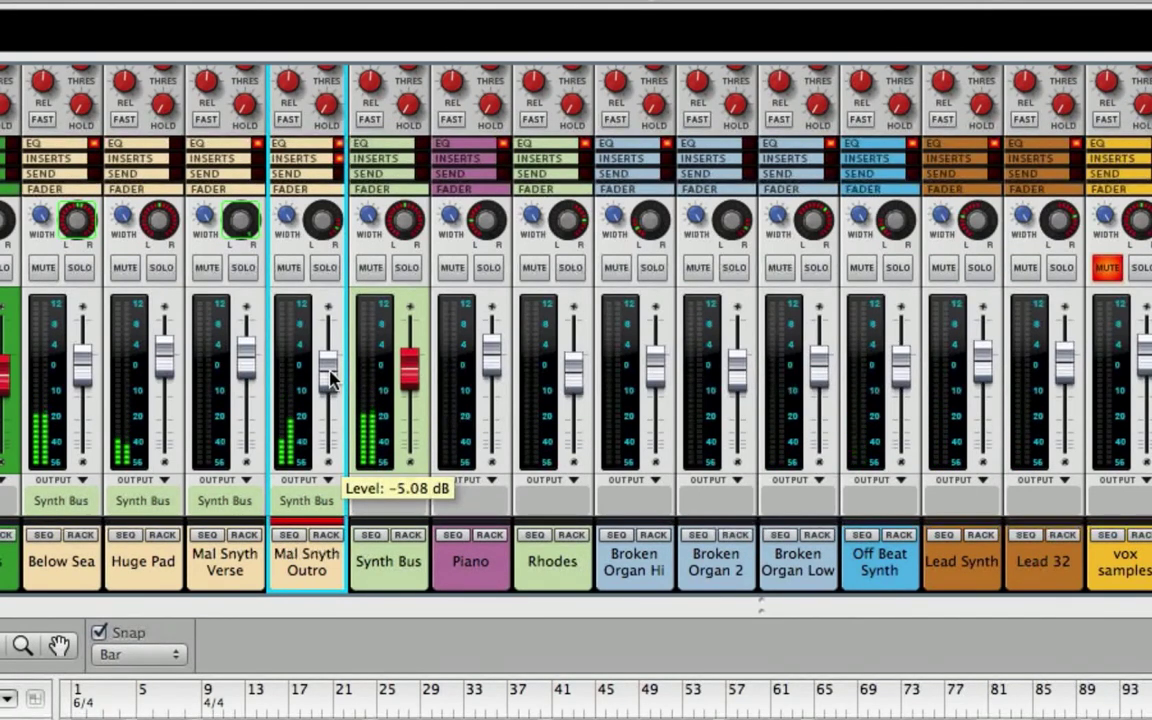